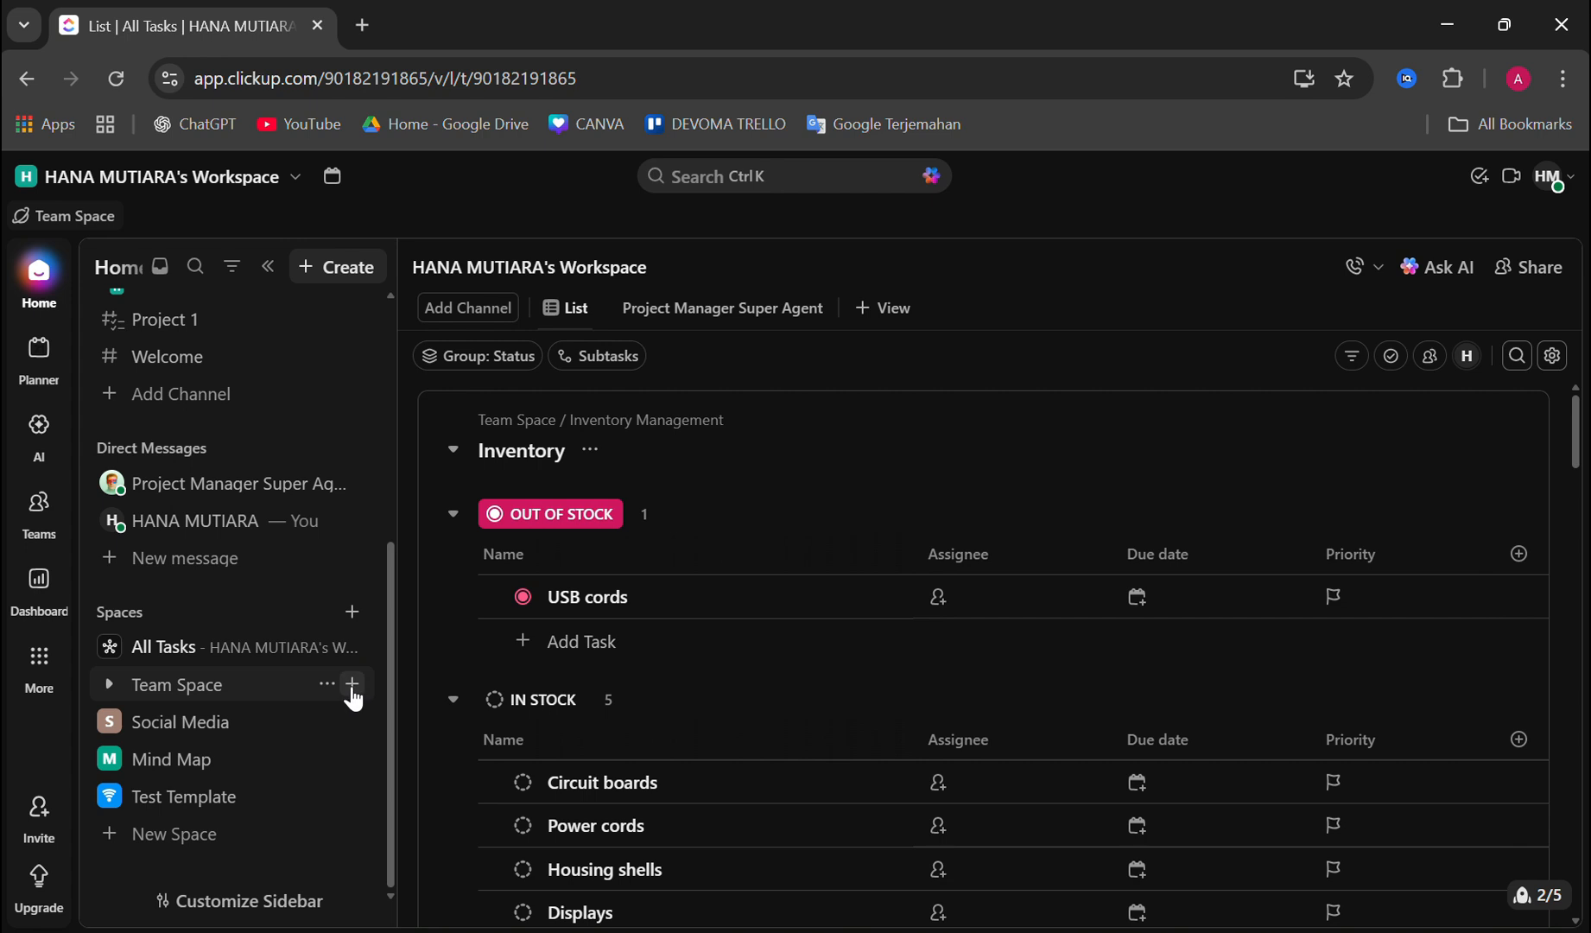
# Step: Open the Spaces page in the workspace settings
pyautogui.click(352, 686)
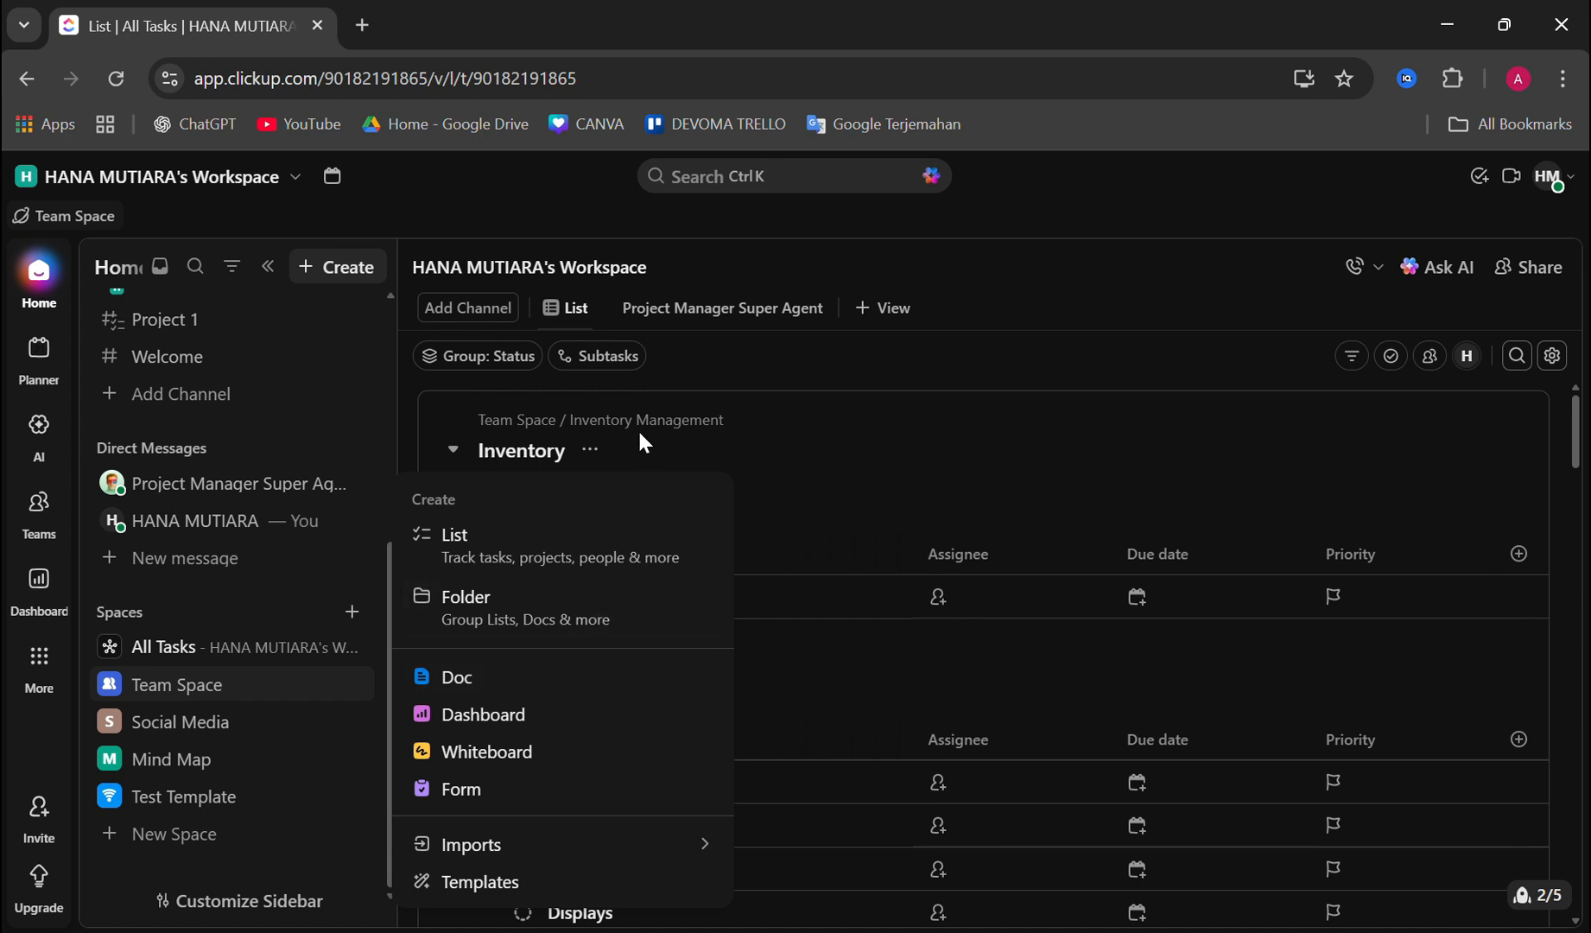
pyautogui.click(1555, 174)
pyautogui.click(1548, 176)
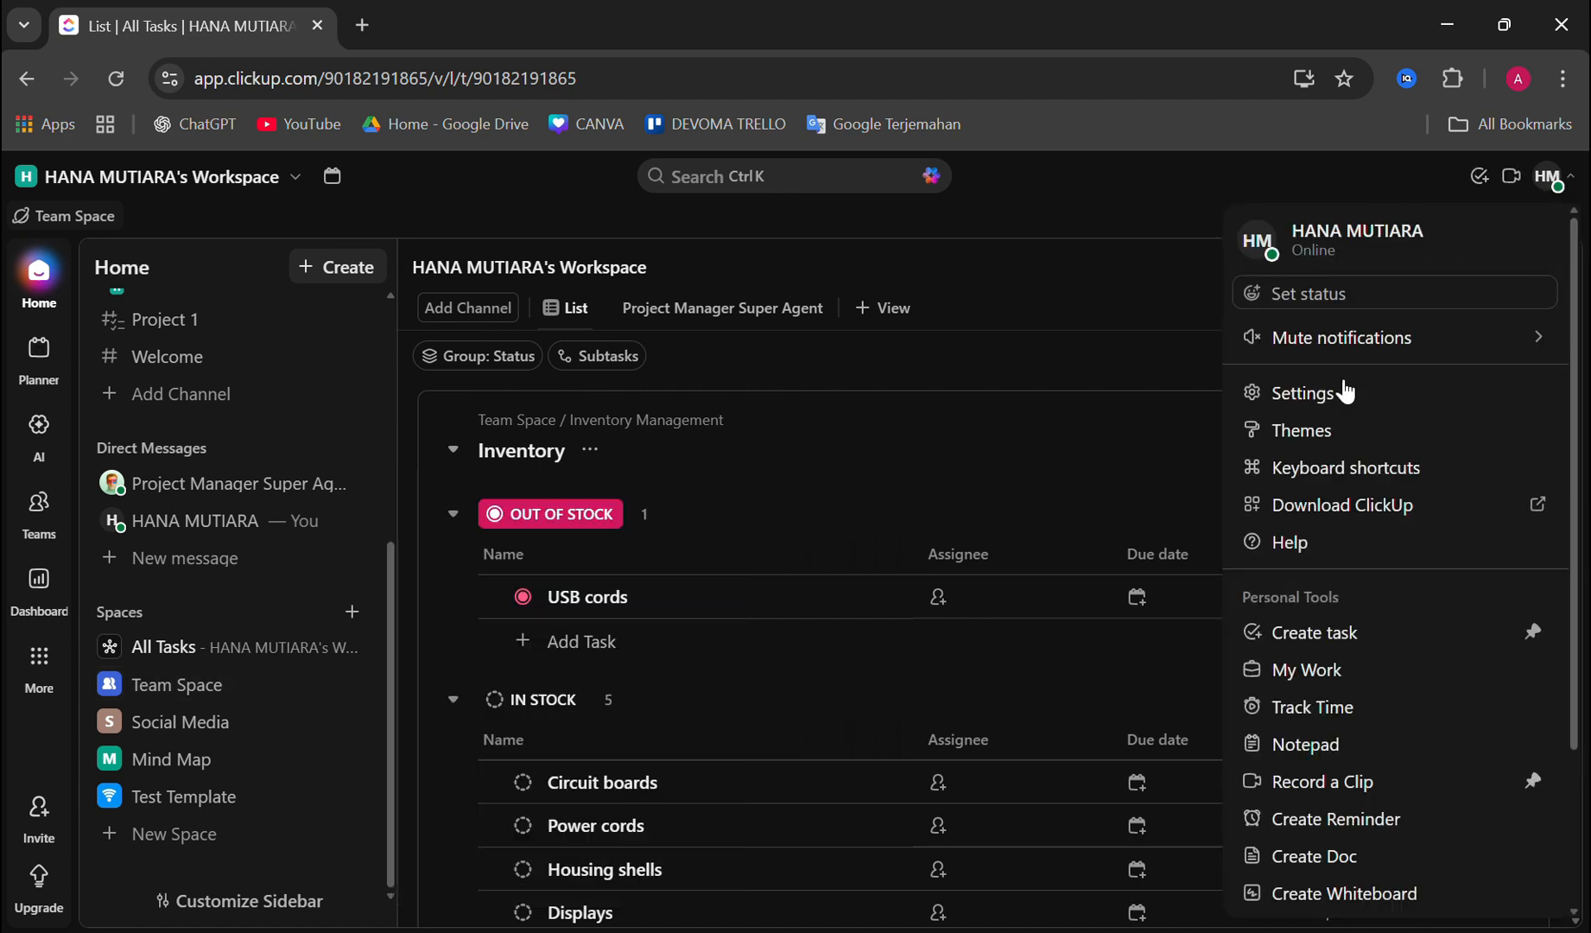
pyautogui.click(1321, 392)
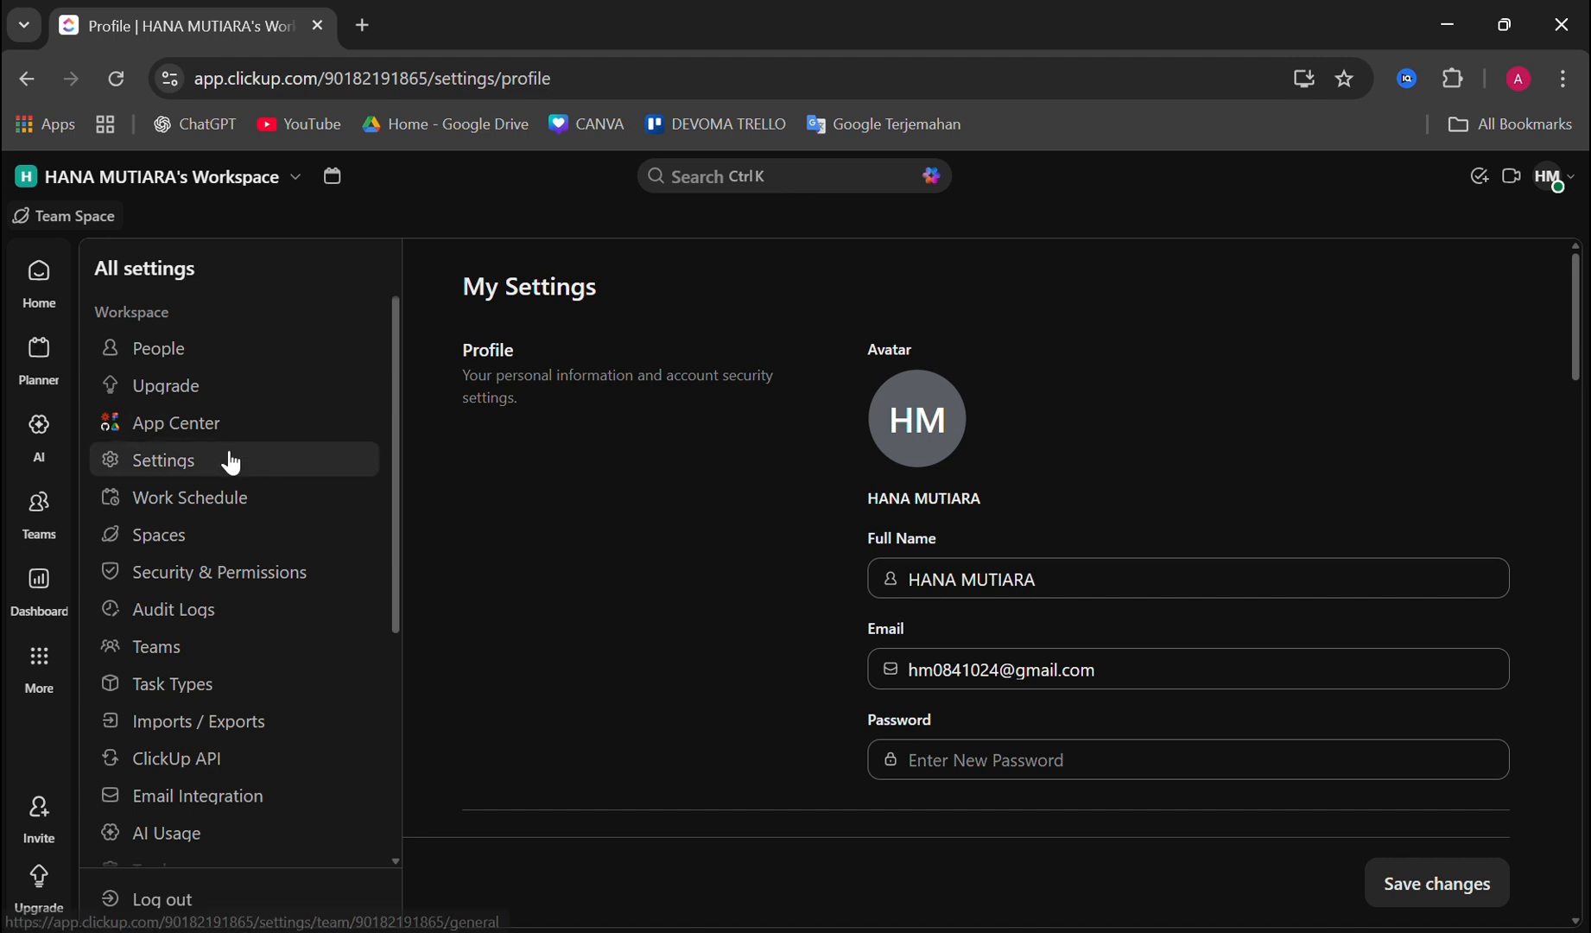
pyautogui.click(224, 552)
# Step: Look through the list of Spaces, examining the statuses, ClickApps and required views of each one
pyautogui.scroll(-1, 562, 699)
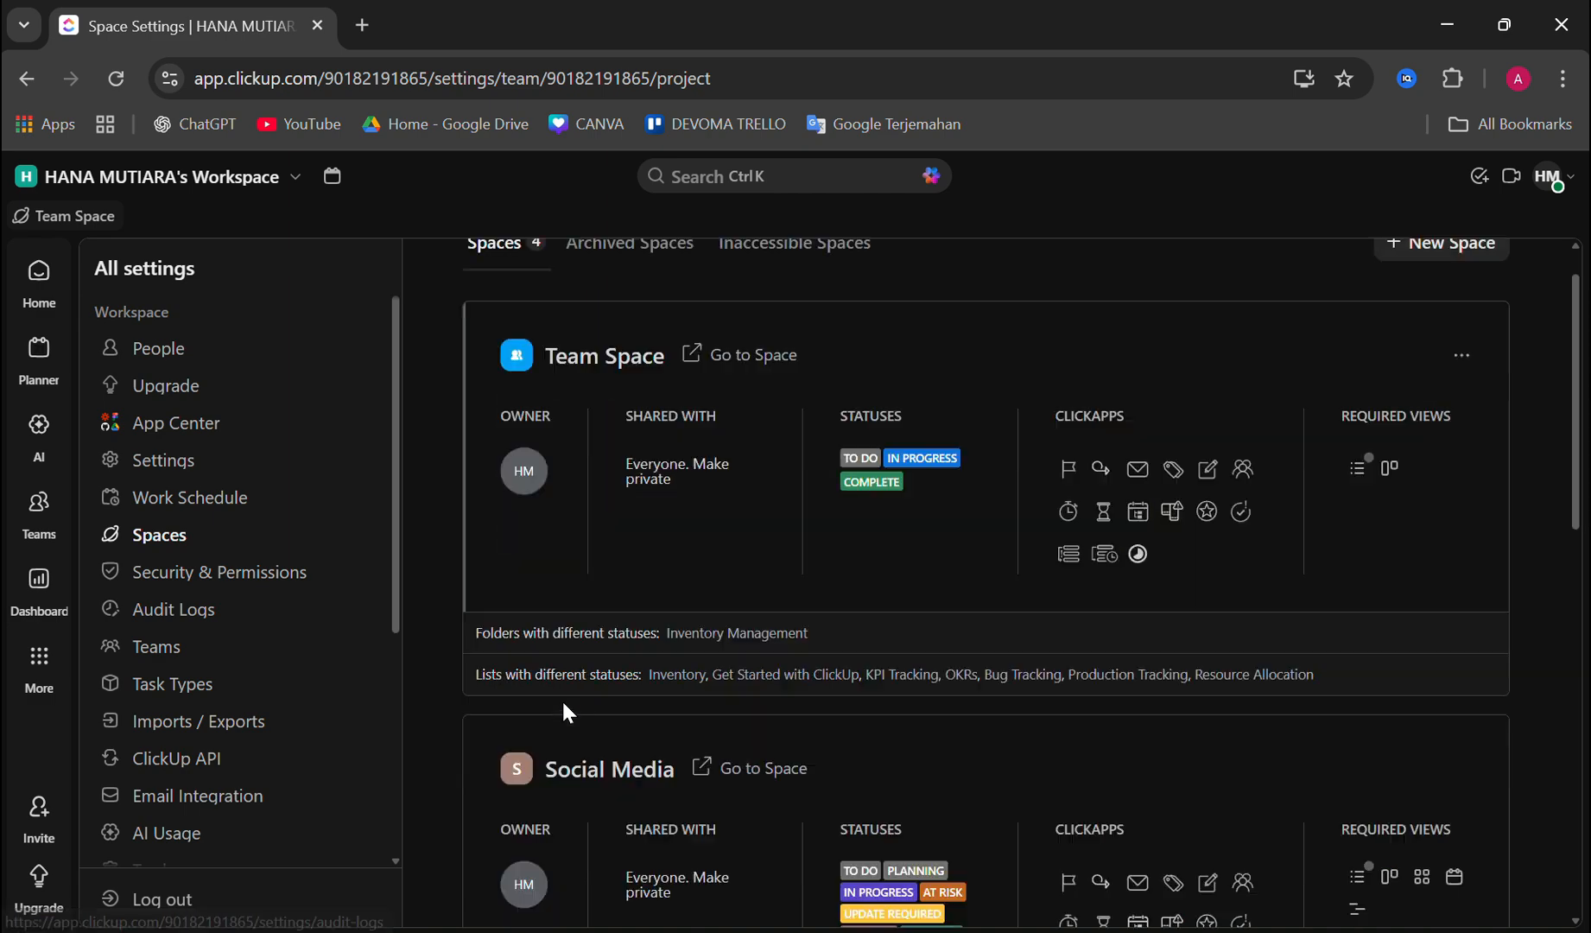
pyautogui.scroll(-6, 561, 701)
pyautogui.scroll(8, 561, 702)
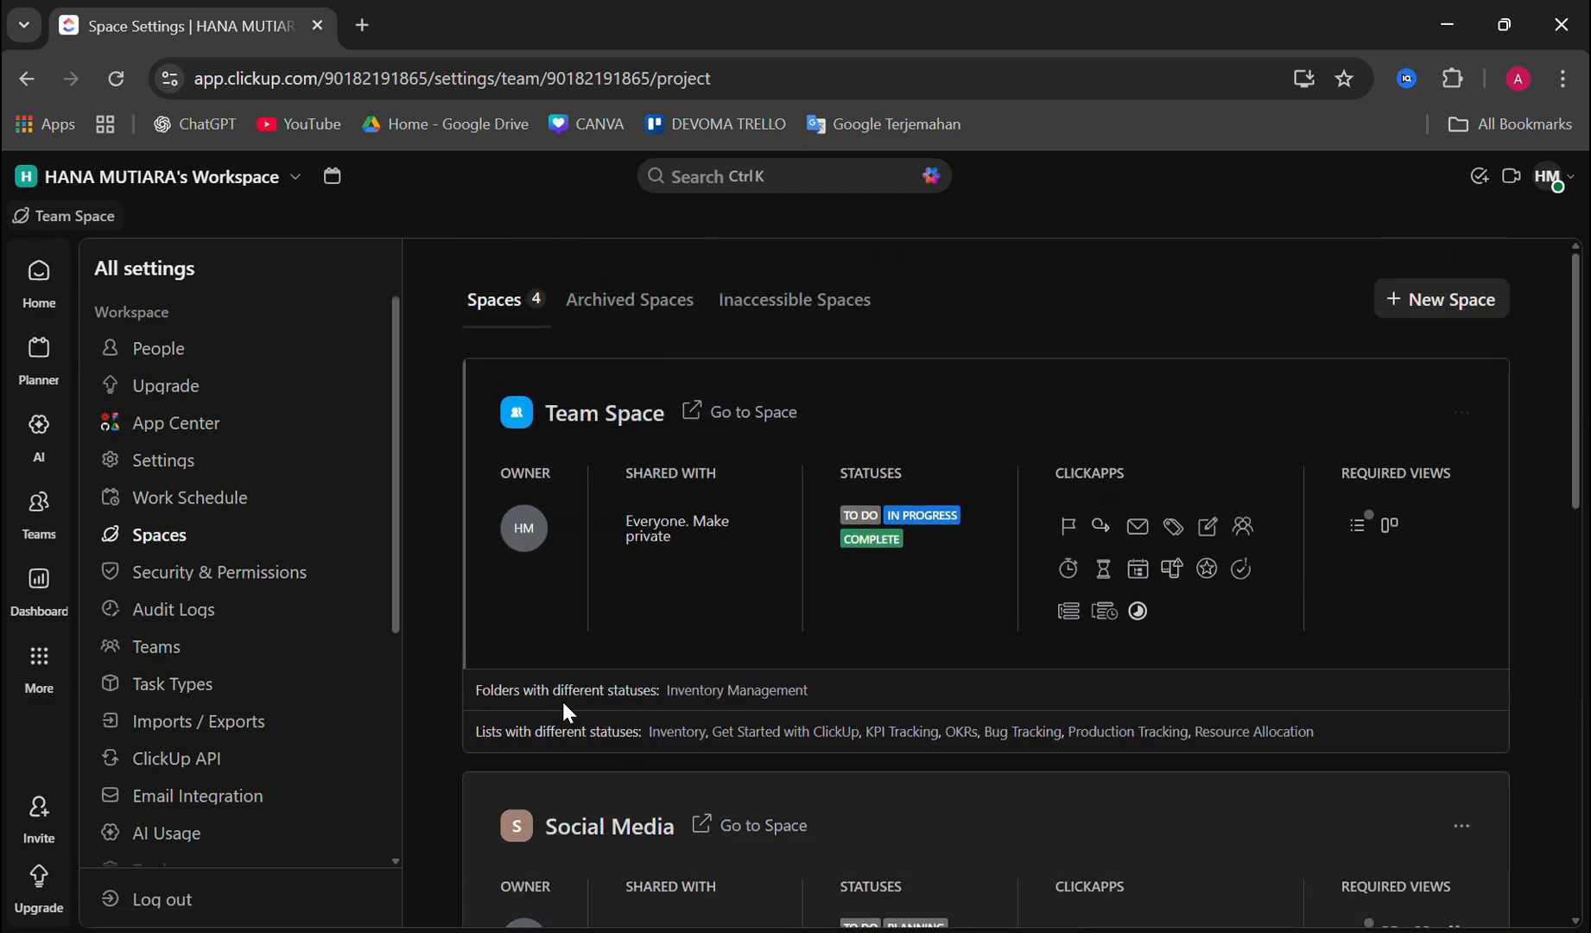
pyautogui.scroll(-6, 862, 628)
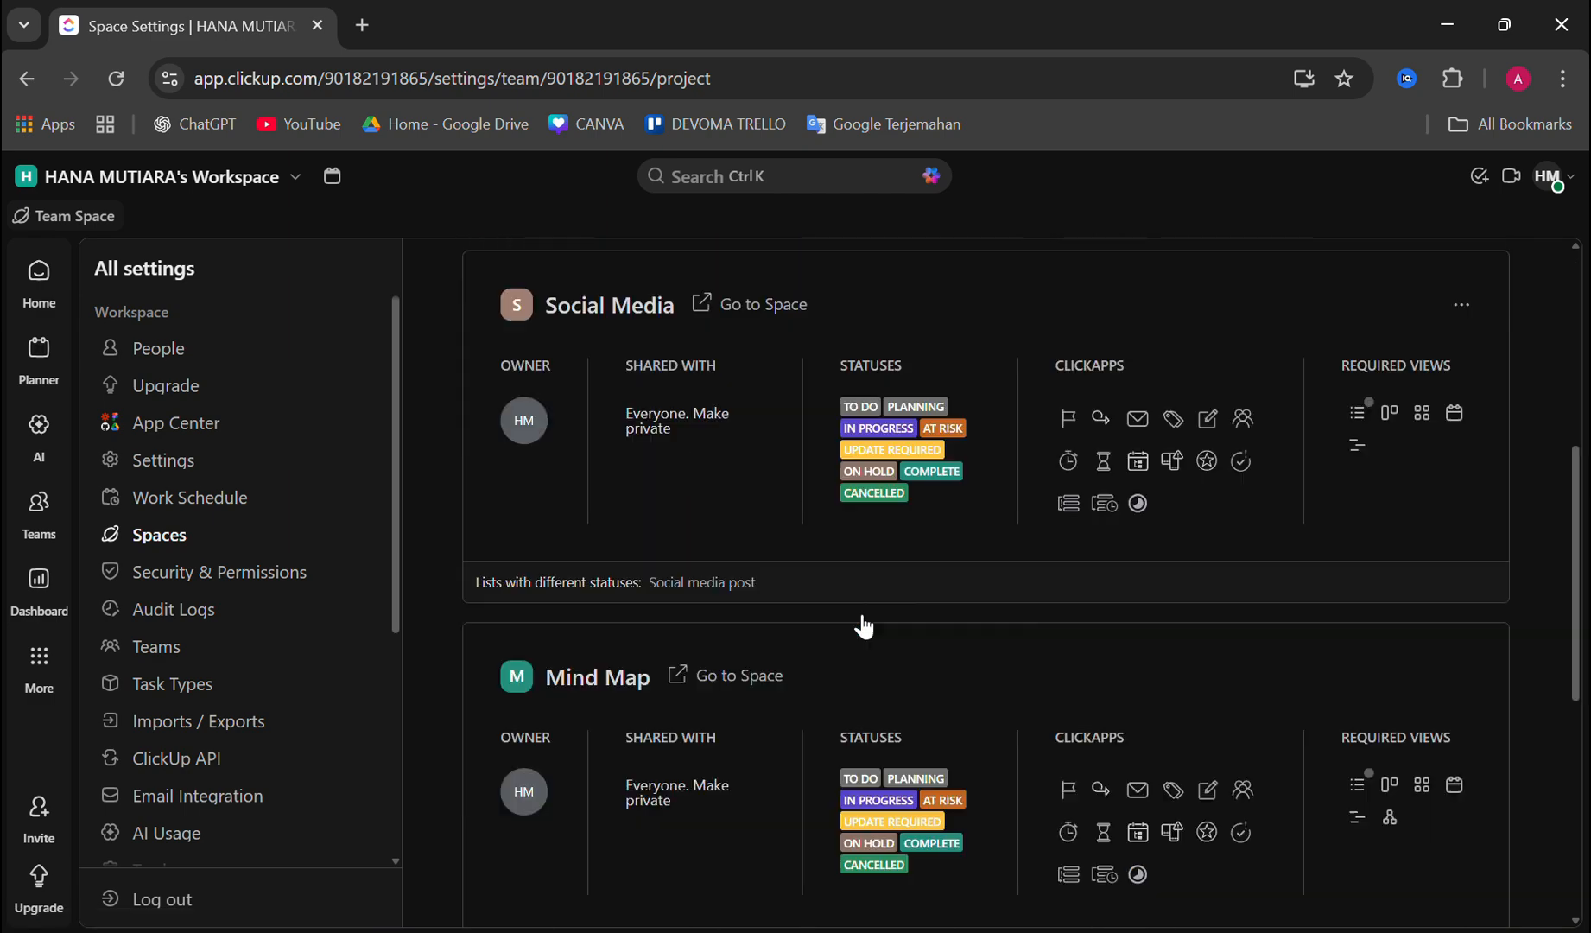
pyautogui.scroll(-6, 863, 625)
pyautogui.scroll(9, 859, 605)
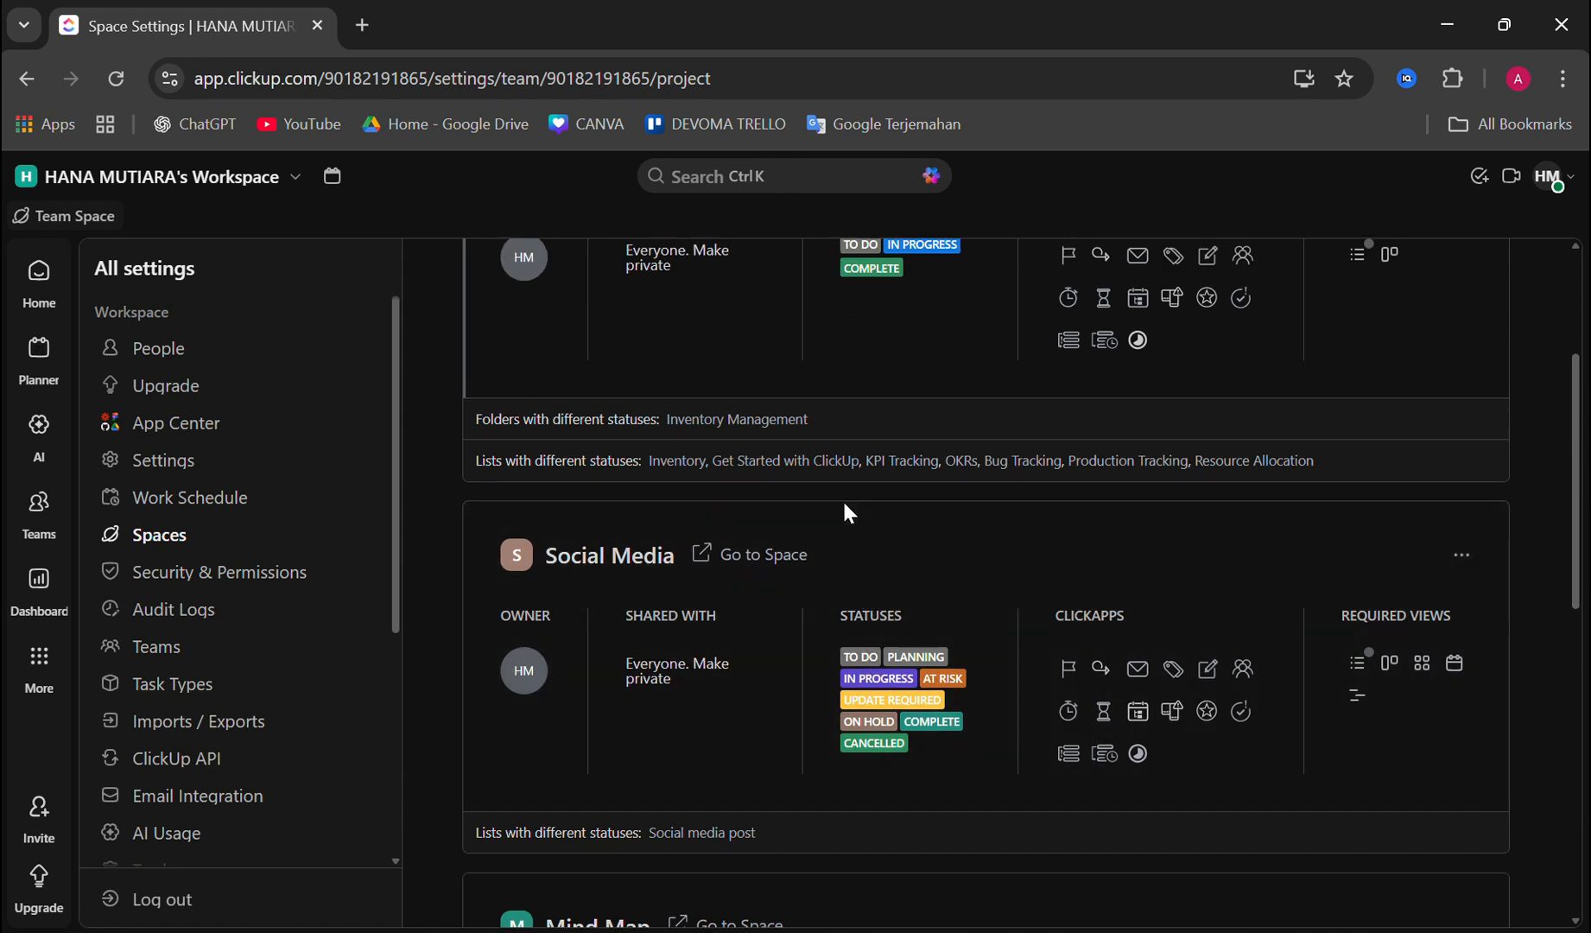
pyautogui.scroll(3, 850, 513)
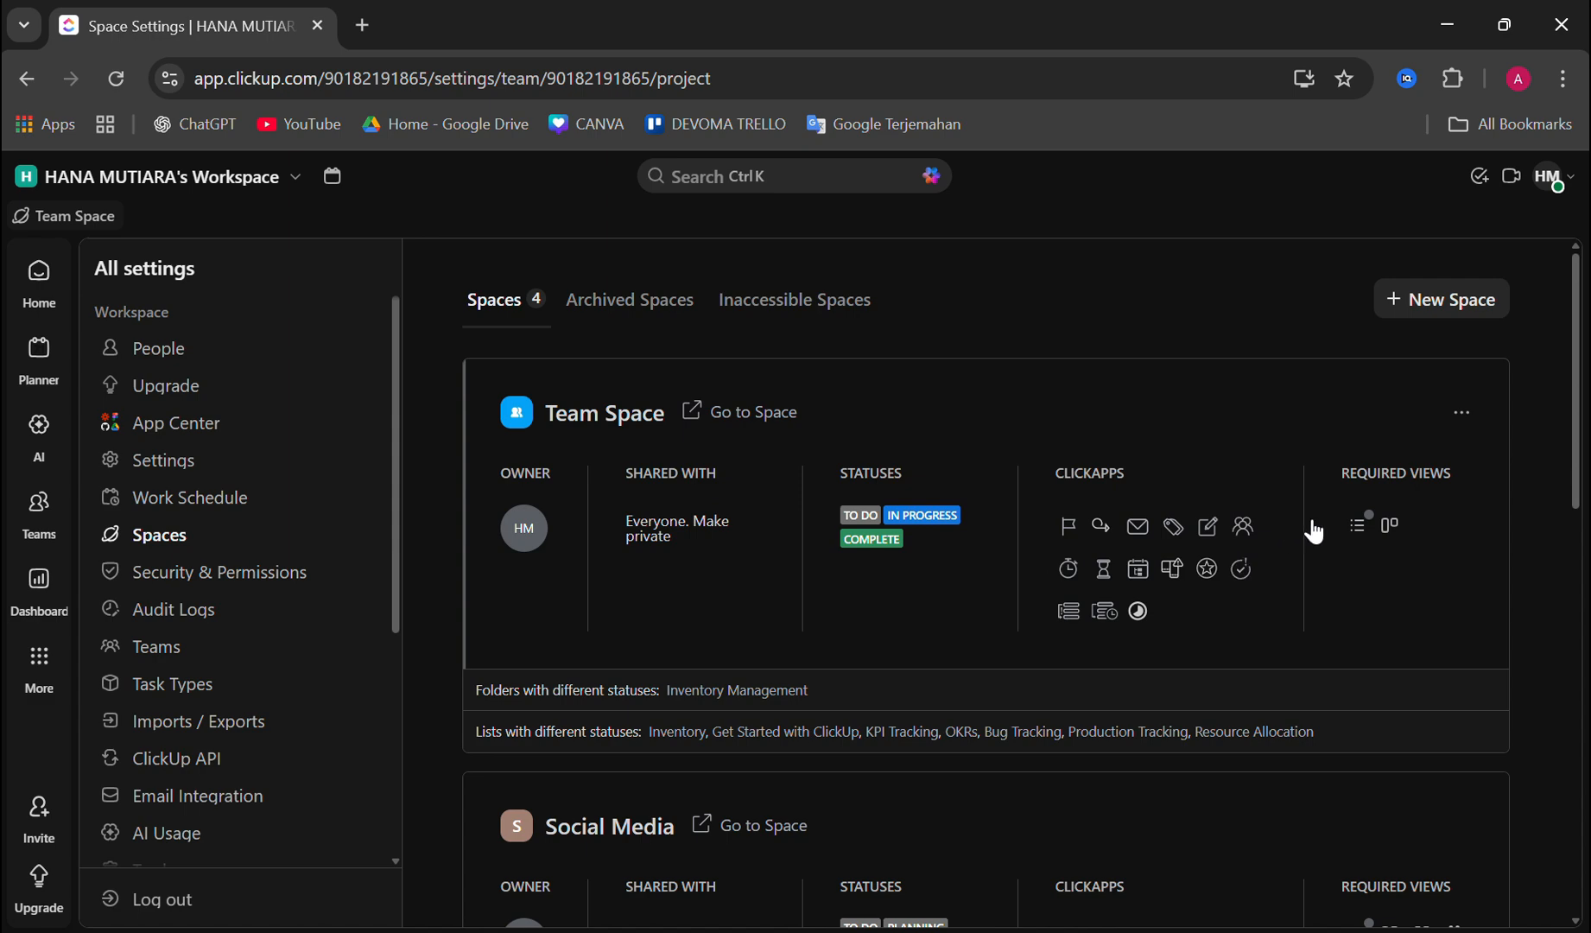
pyautogui.scroll(-1, 1209, 617)
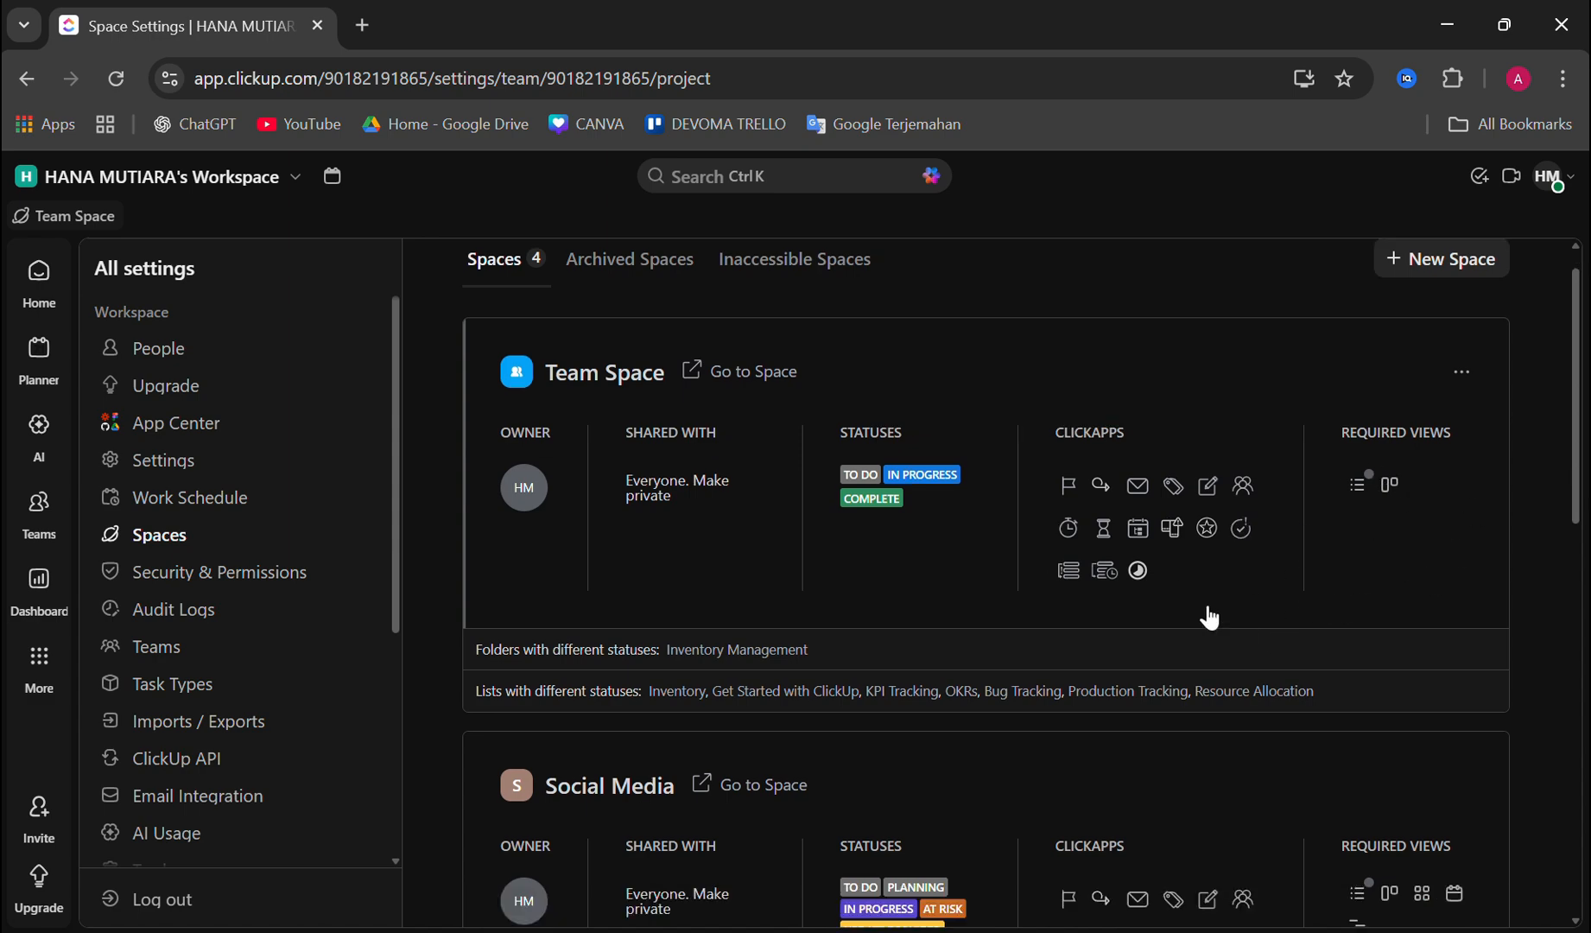
pyautogui.scroll(-3, 1207, 614)
pyautogui.scroll(4, 1207, 614)
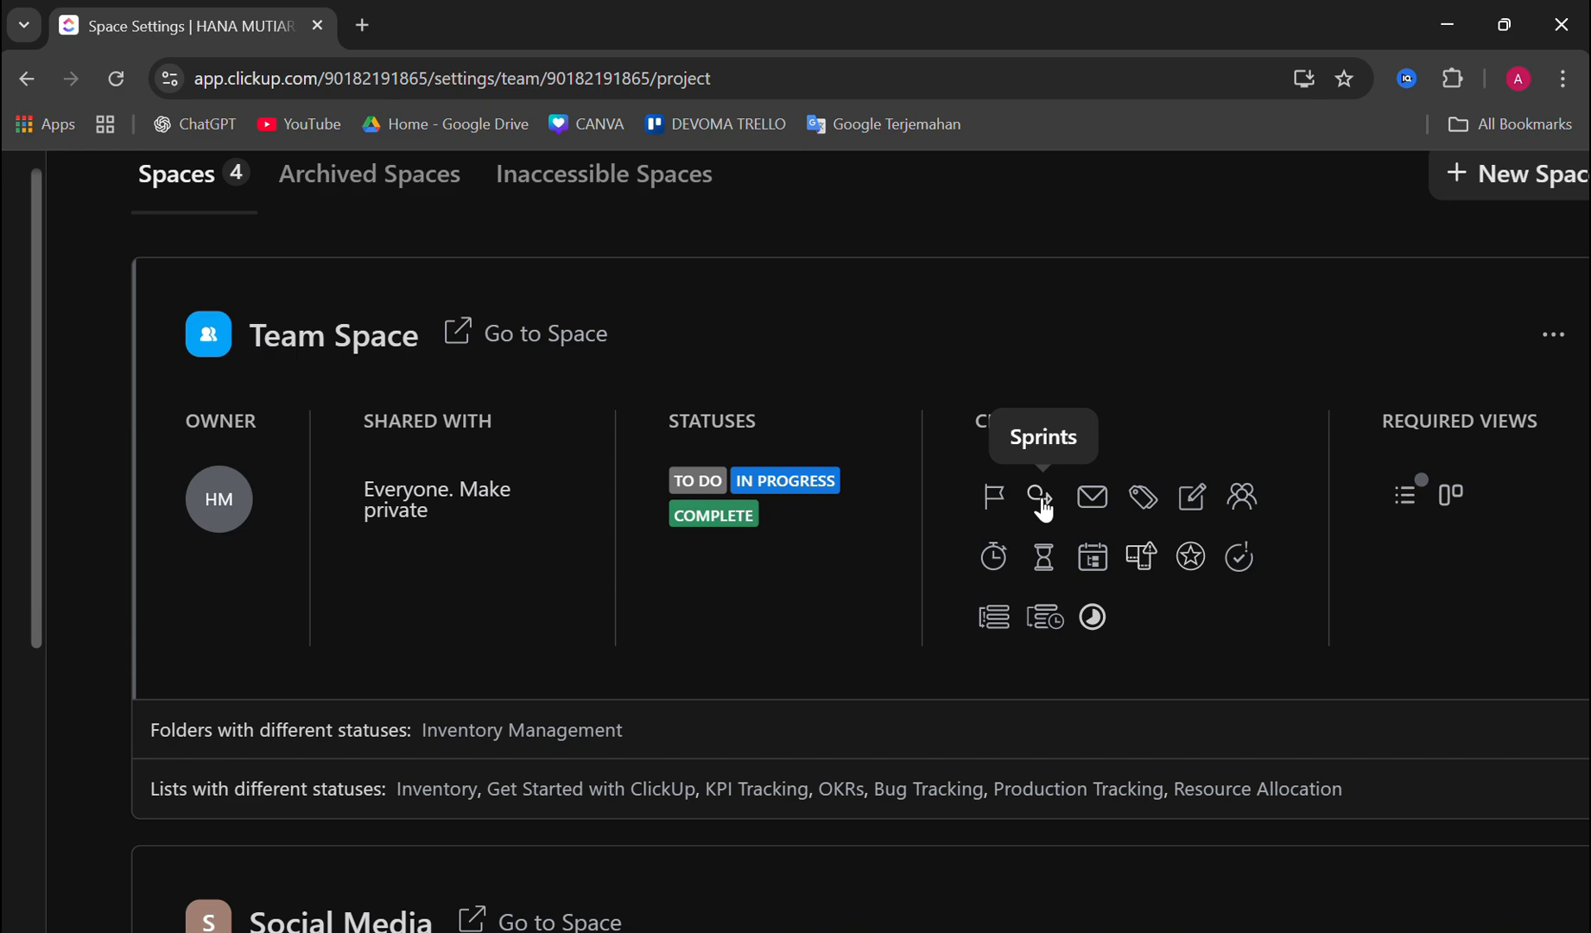
pyautogui.scroll(-7, 1041, 508)
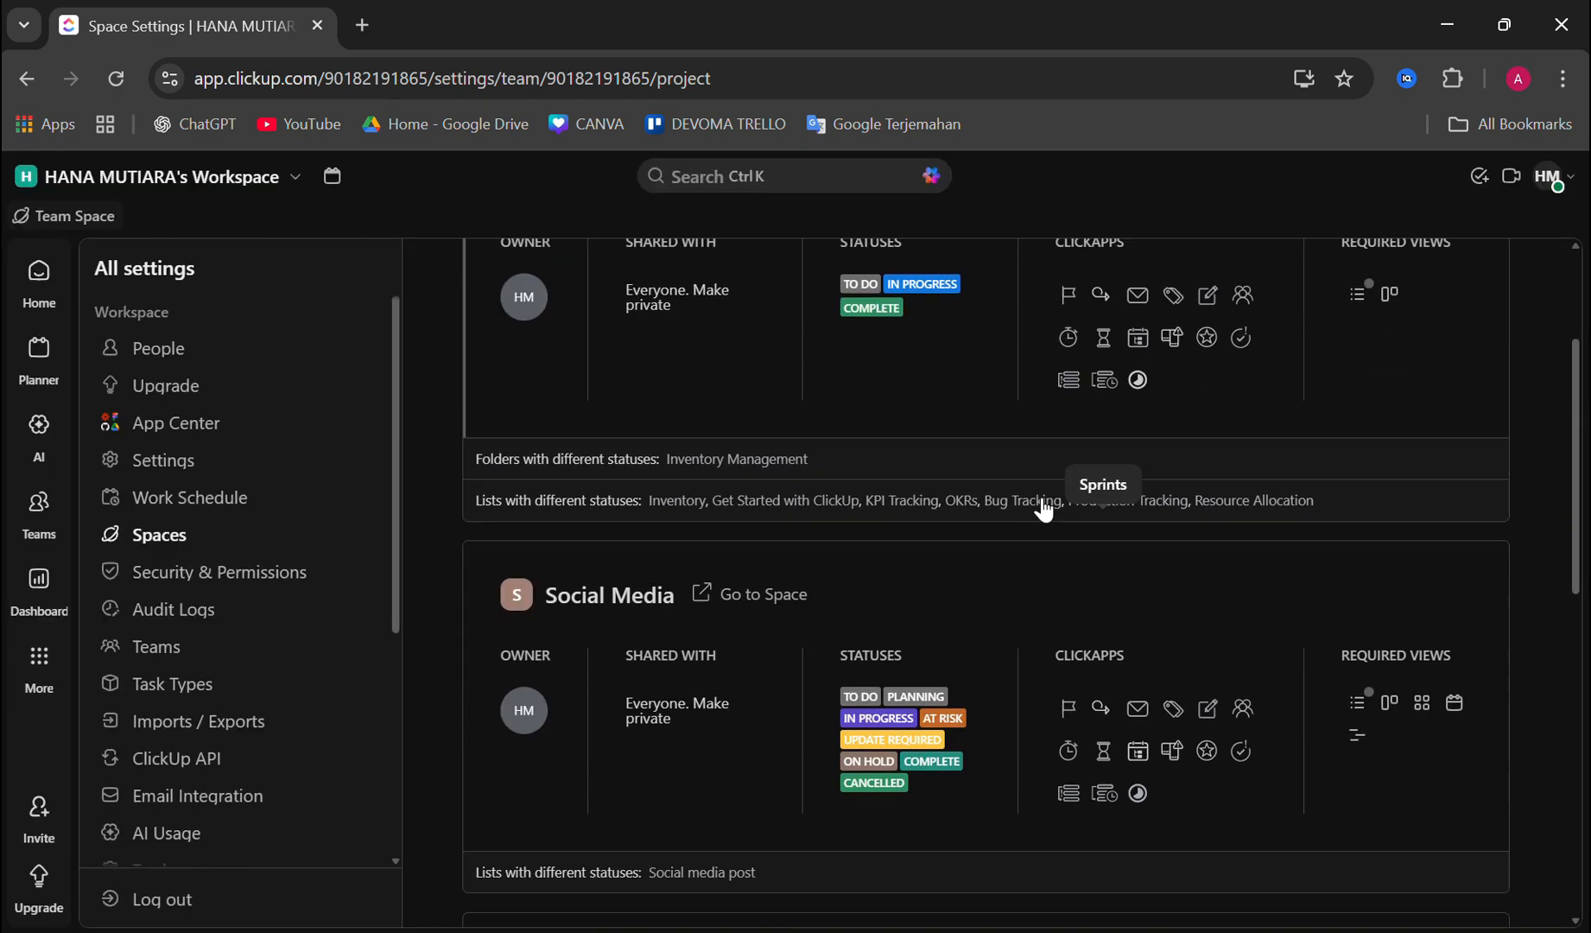
pyautogui.scroll(10, 935, 577)
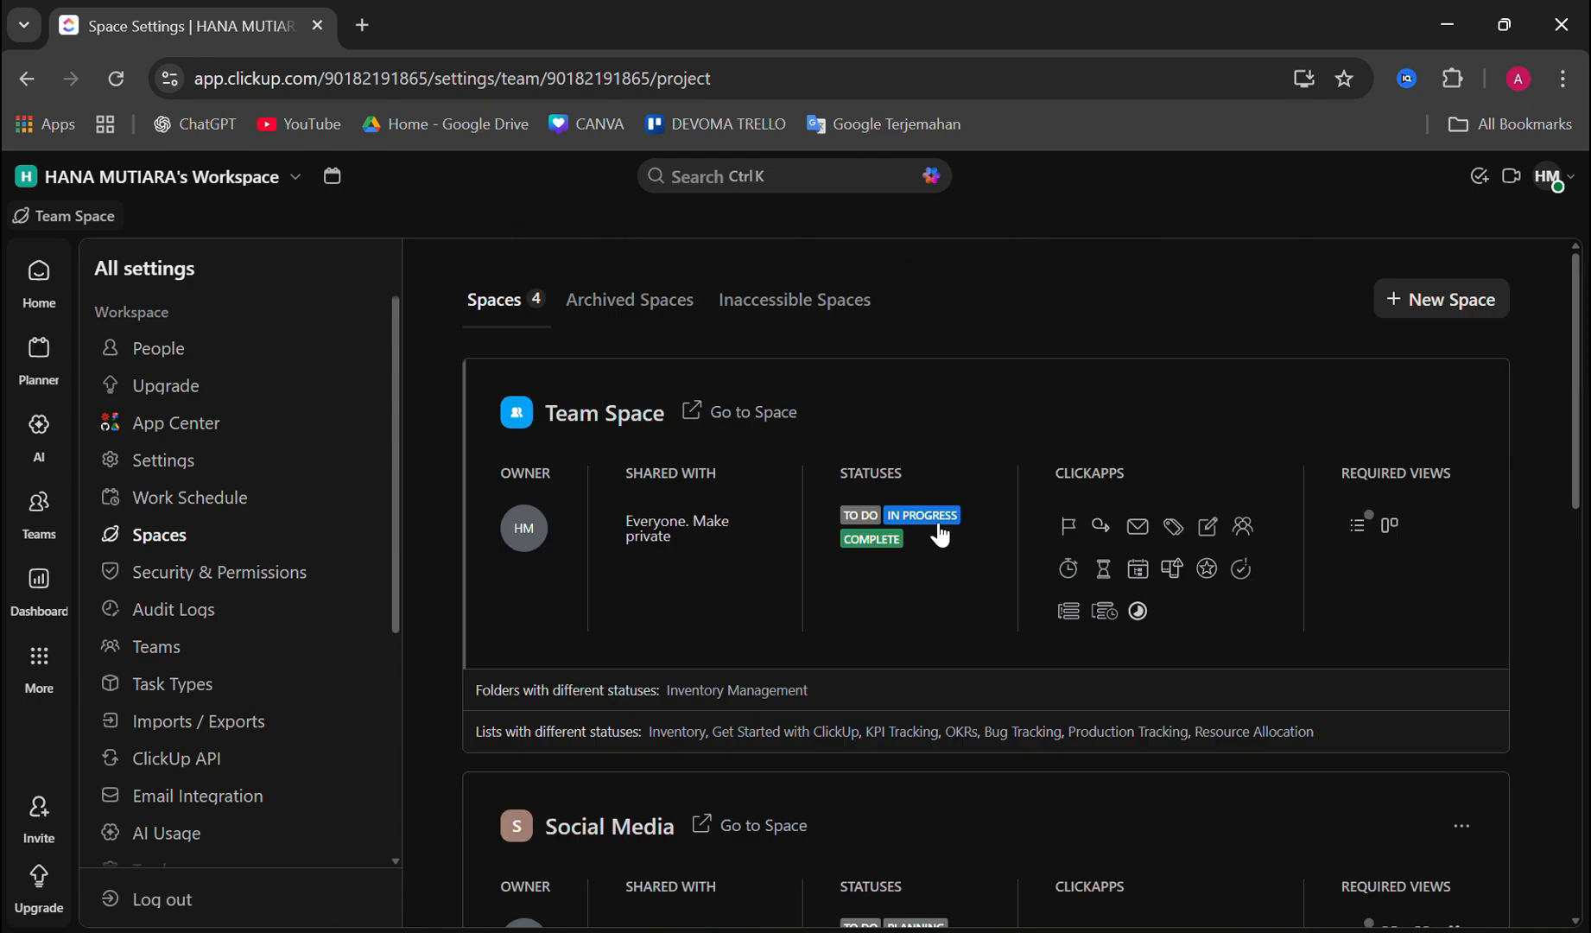
pyautogui.scroll(-2, 984, 638)
pyautogui.scroll(-1, 989, 636)
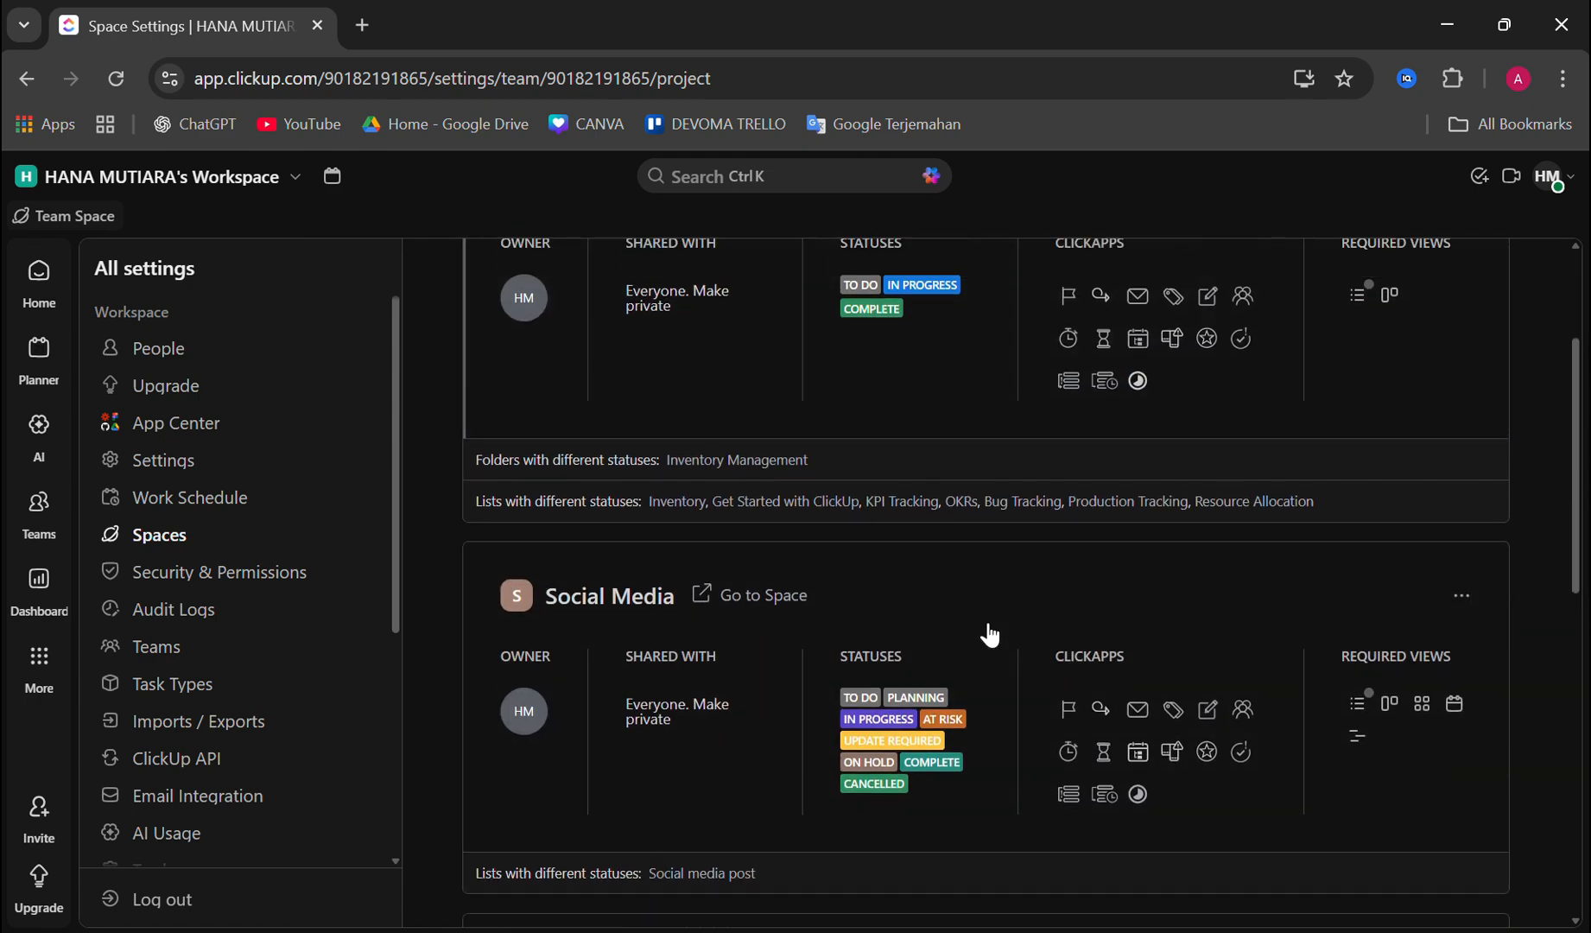
pyautogui.scroll(3, 993, 605)
# Step: Enable the Sprints ClickApp for the Social Media Space and save the ClickApps selection
pyautogui.scroll(-6, 881, 717)
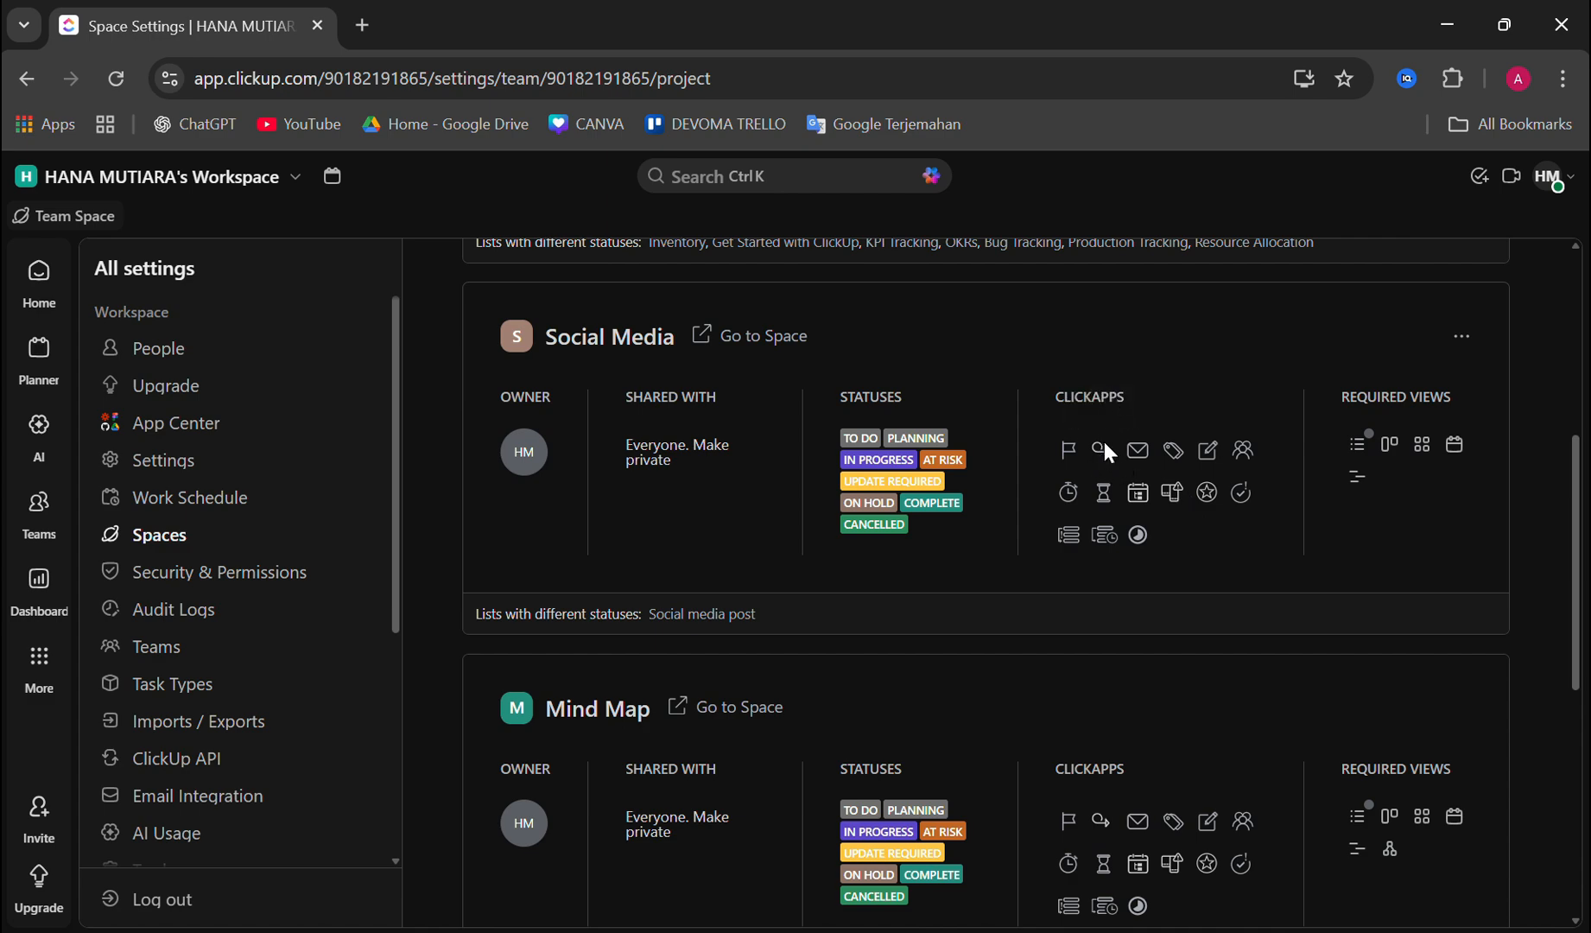
pyautogui.click(1104, 445)
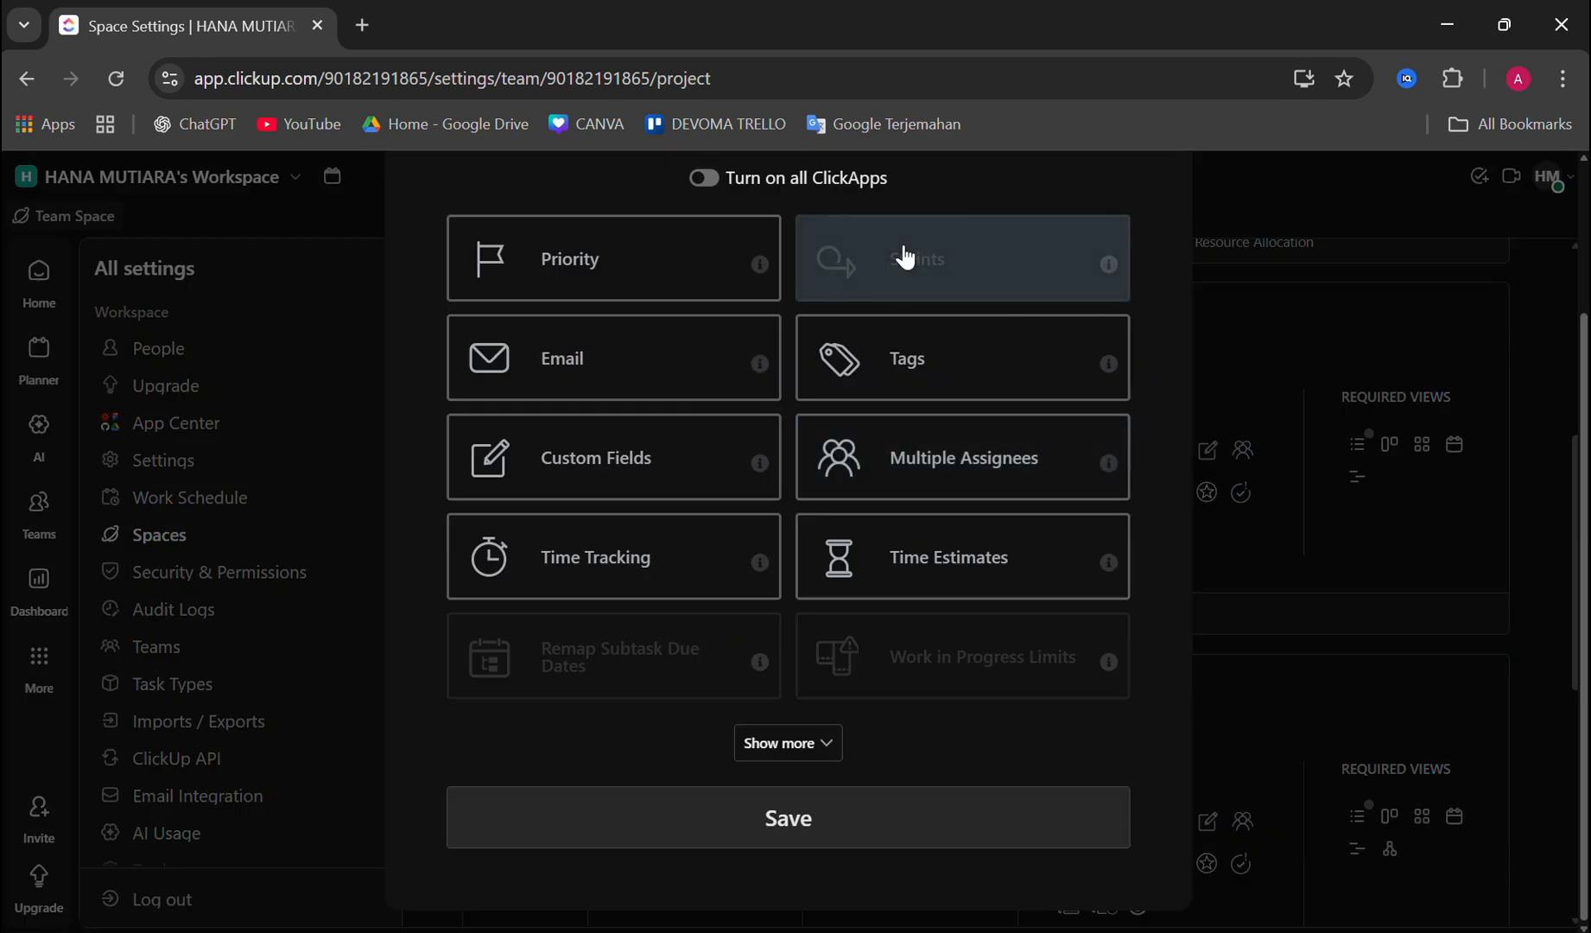
pyautogui.click(950, 273)
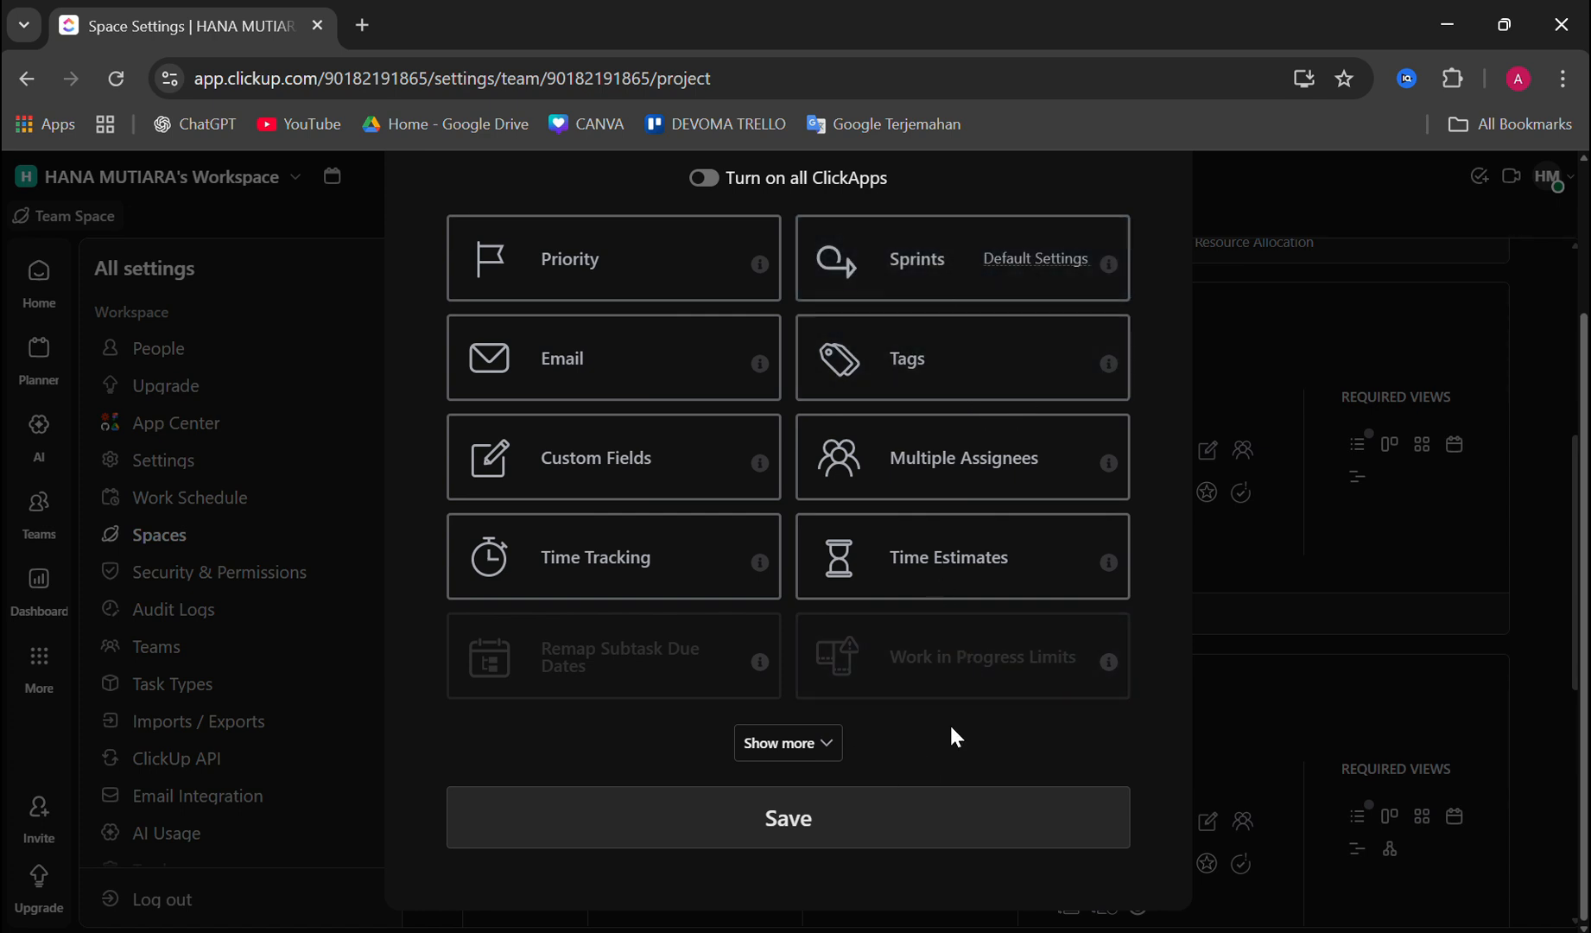
pyautogui.click(800, 817)
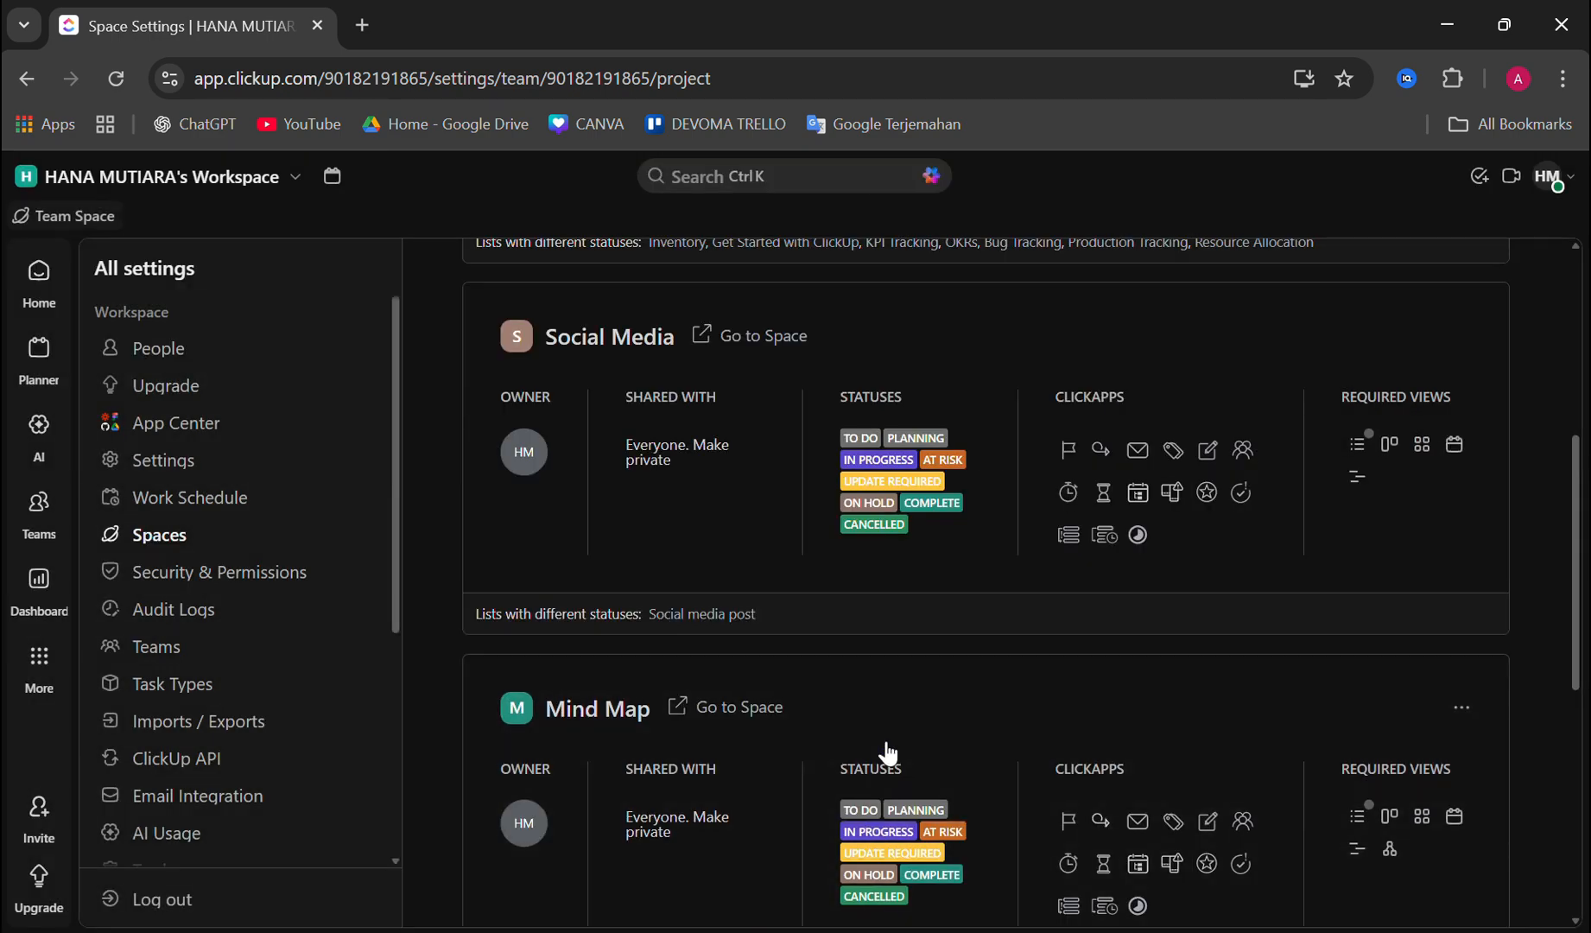
# Step: Search the App Center for "sprin" and open the Sprints ClickApp
pyautogui.scroll(-1, 888, 753)
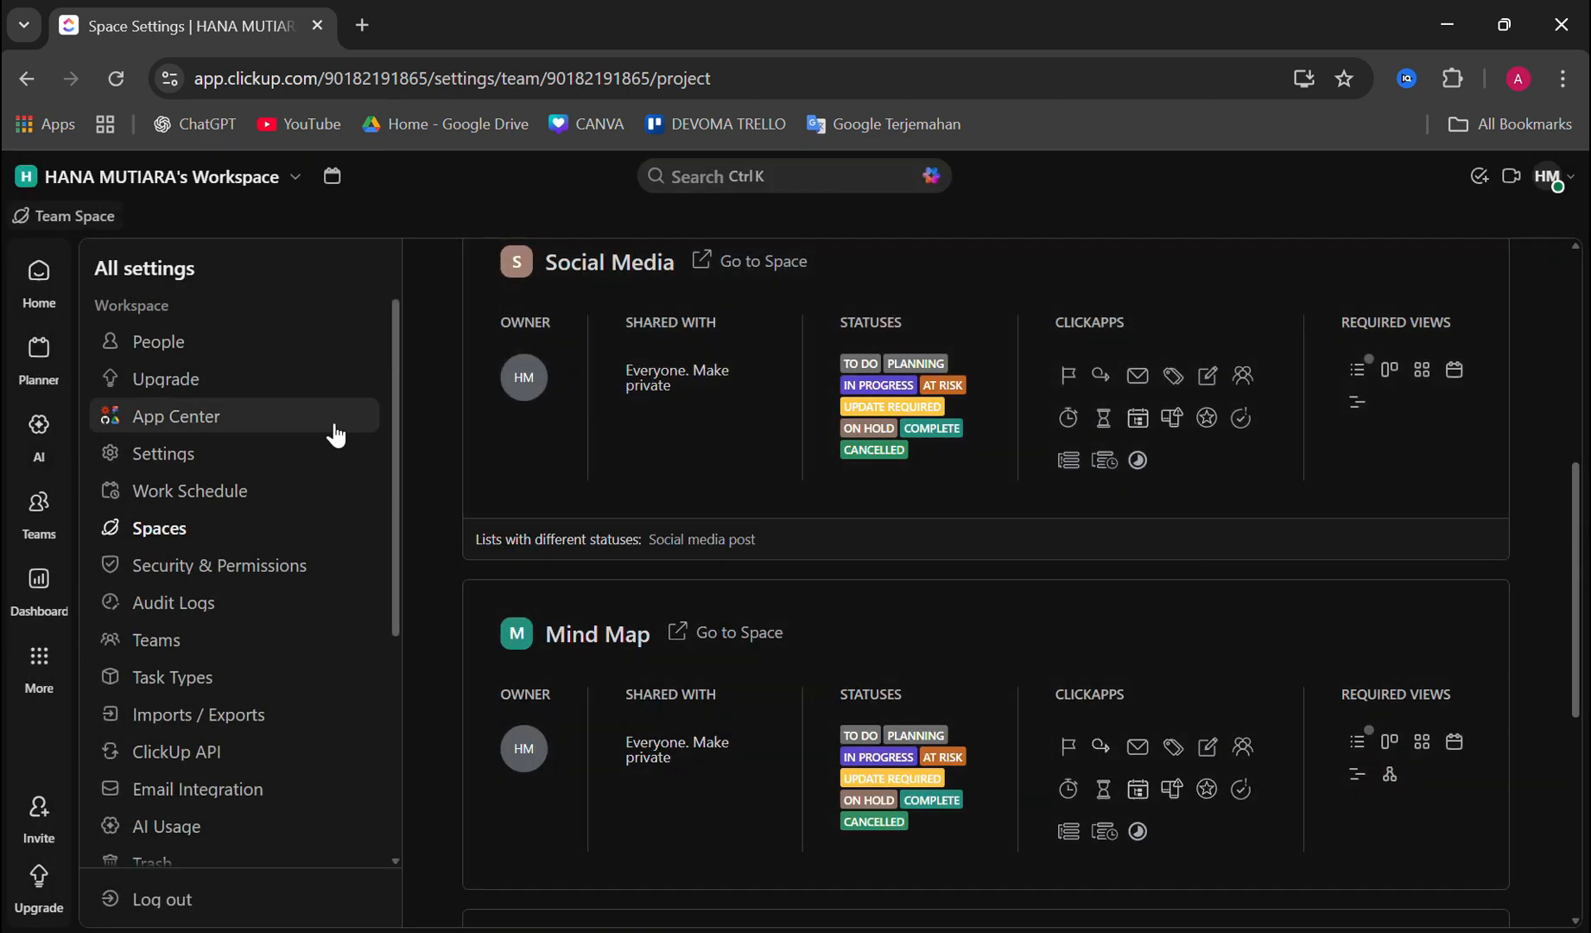
pyautogui.click(208, 416)
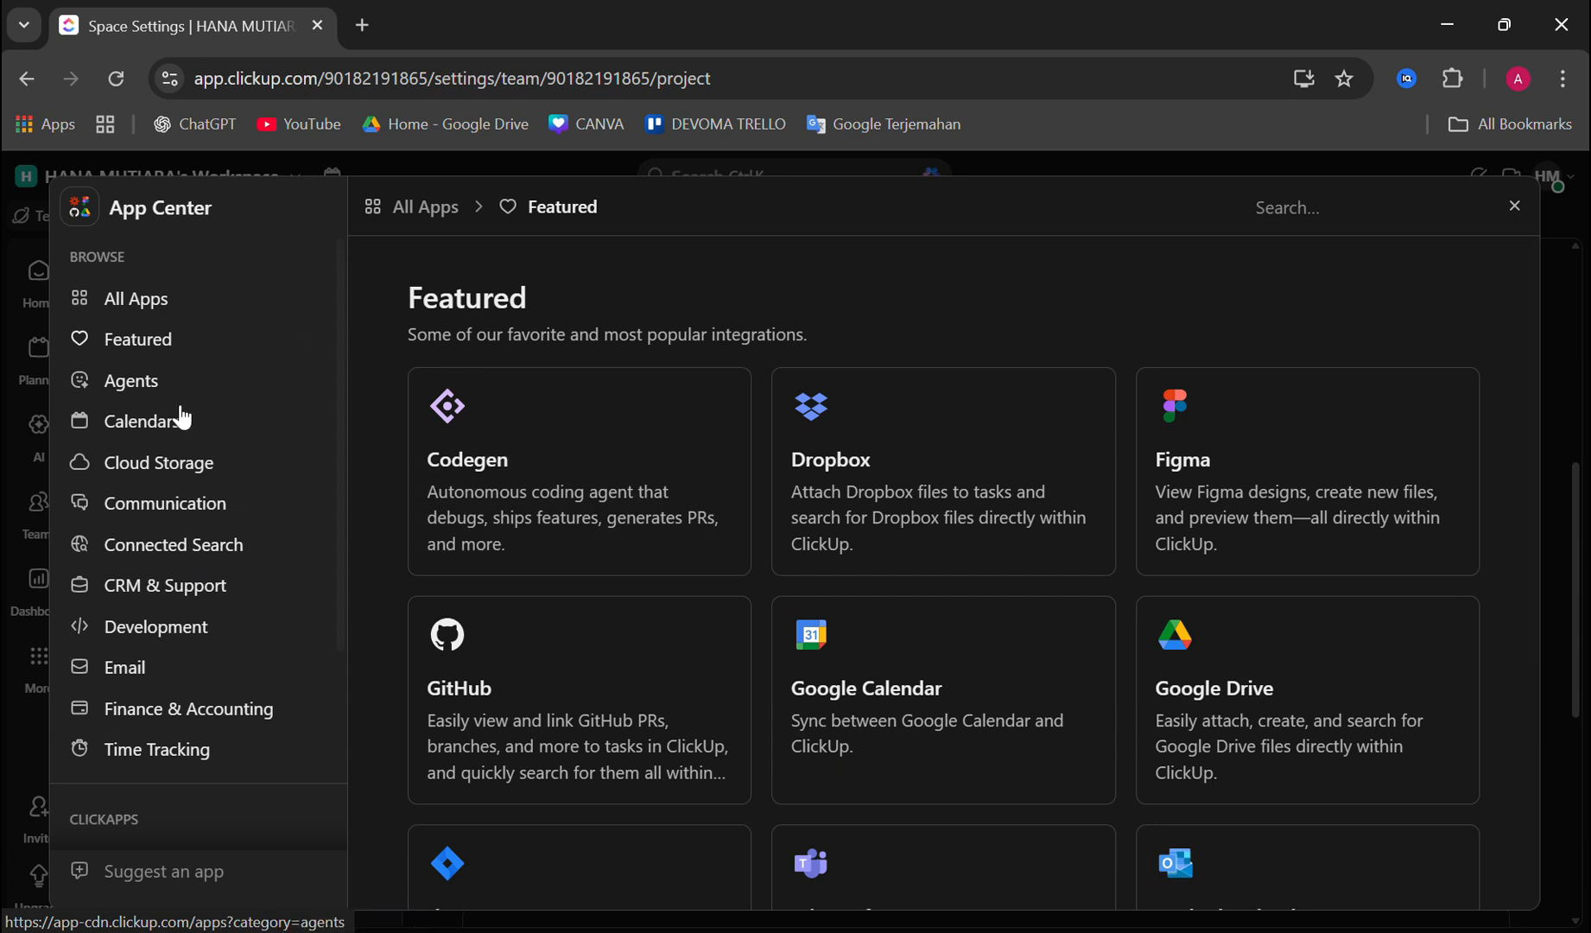
pyautogui.scroll(-2, 242, 604)
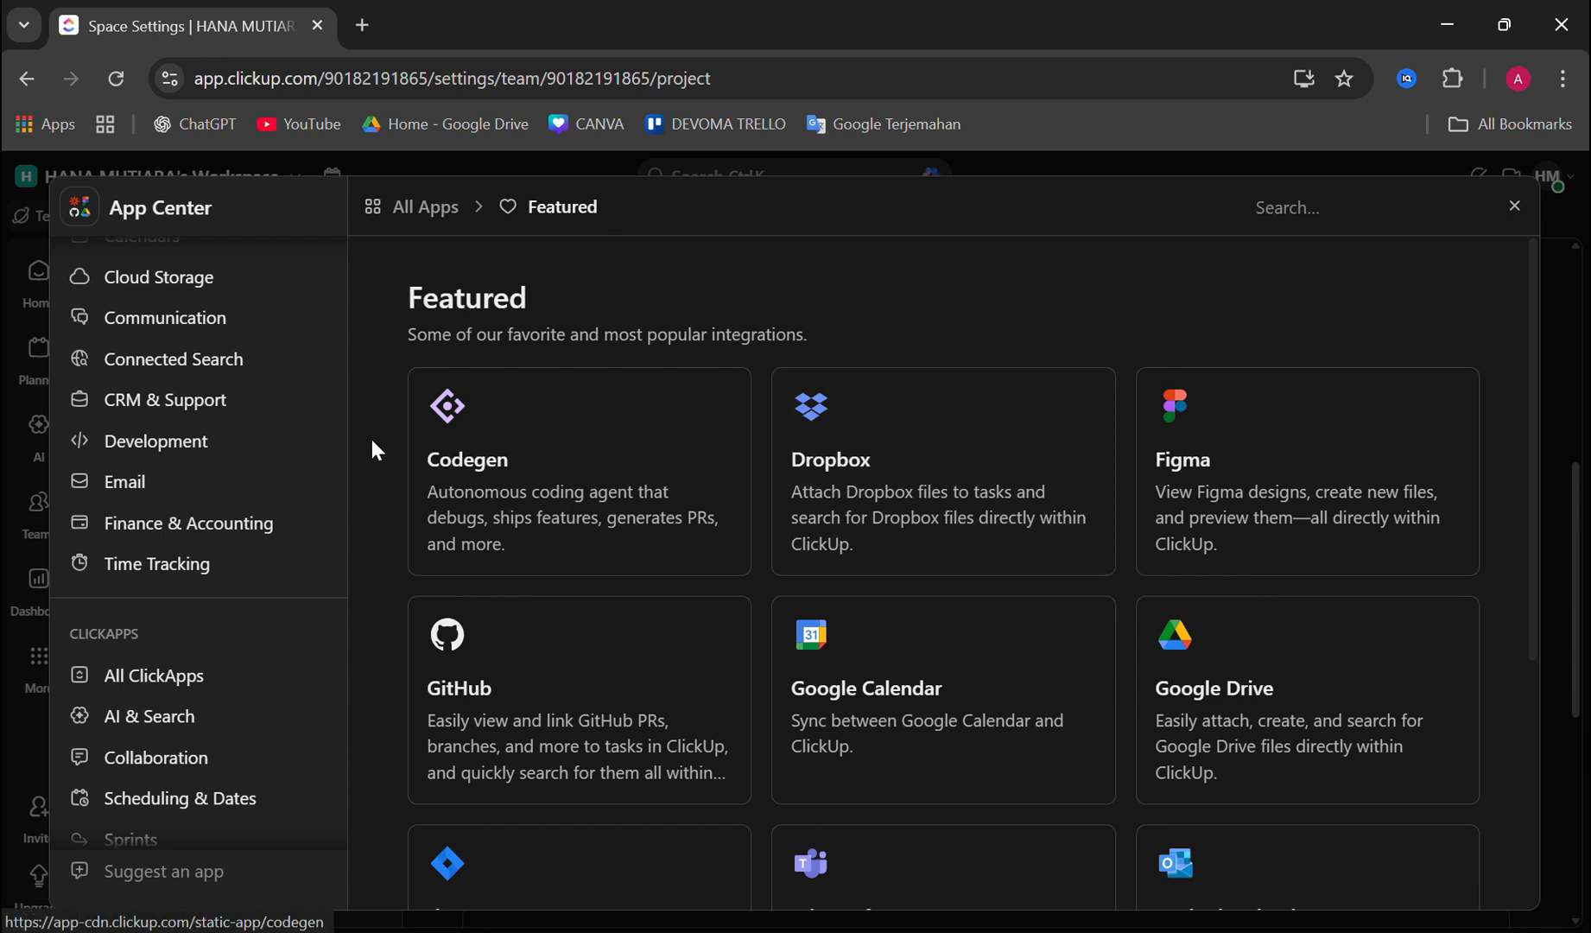
pyautogui.click(1287, 204)
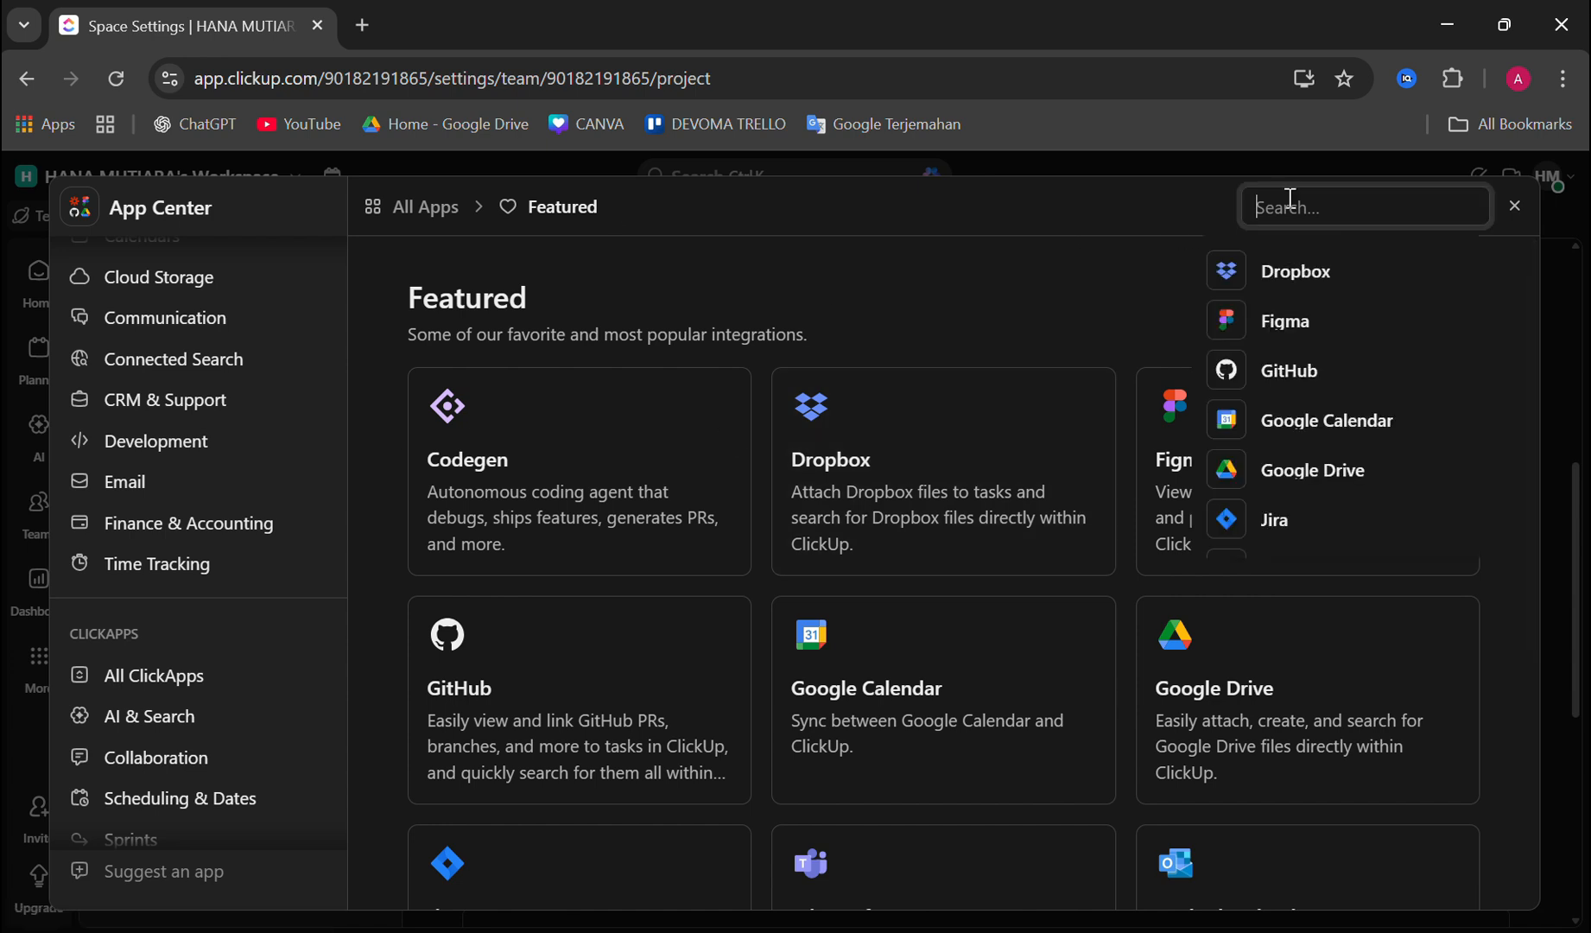
pyautogui.write('springts')
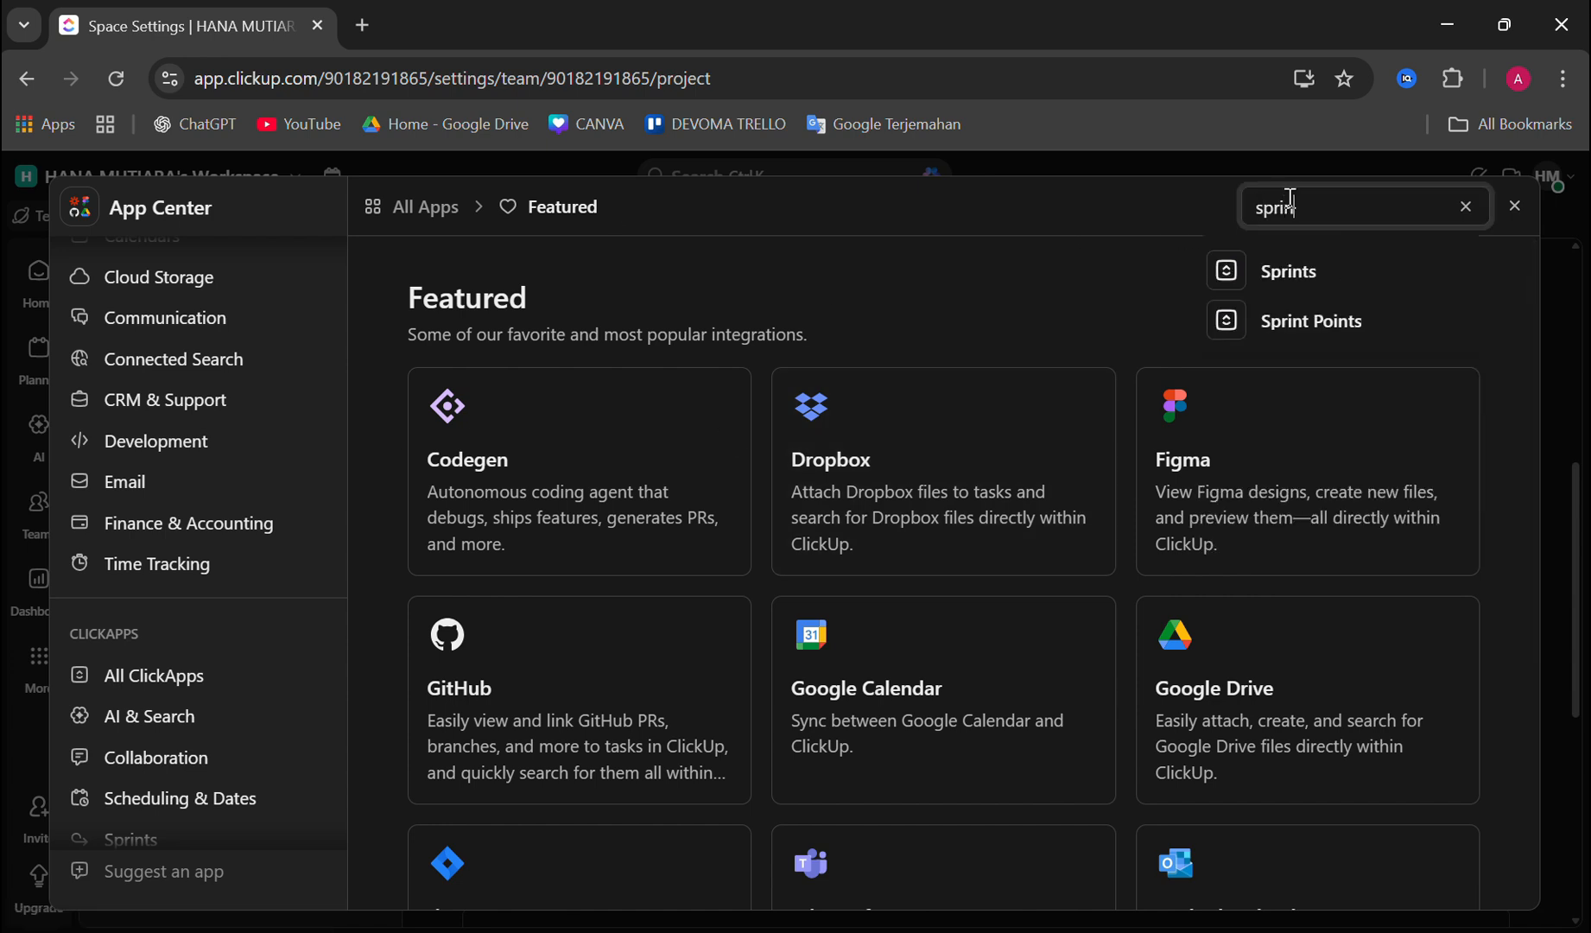
pyautogui.press('BackSpace')
pyautogui.press('BackSpace')
pyautogui.press('BackSpace')
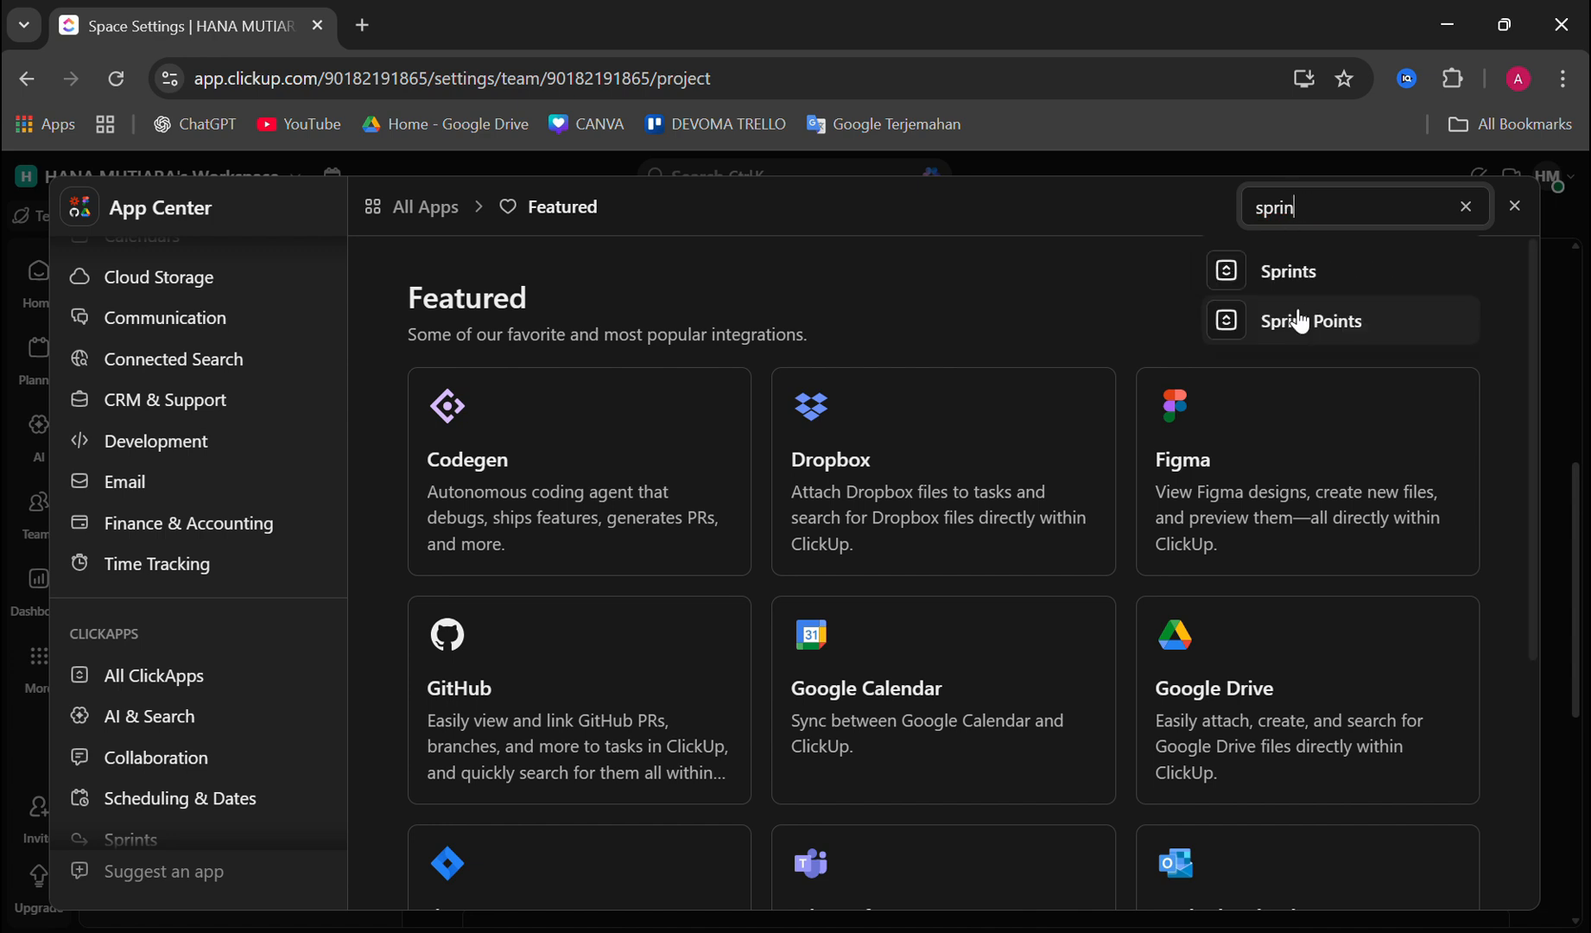
pyautogui.click(1305, 280)
pyautogui.scroll(-2, 577, 647)
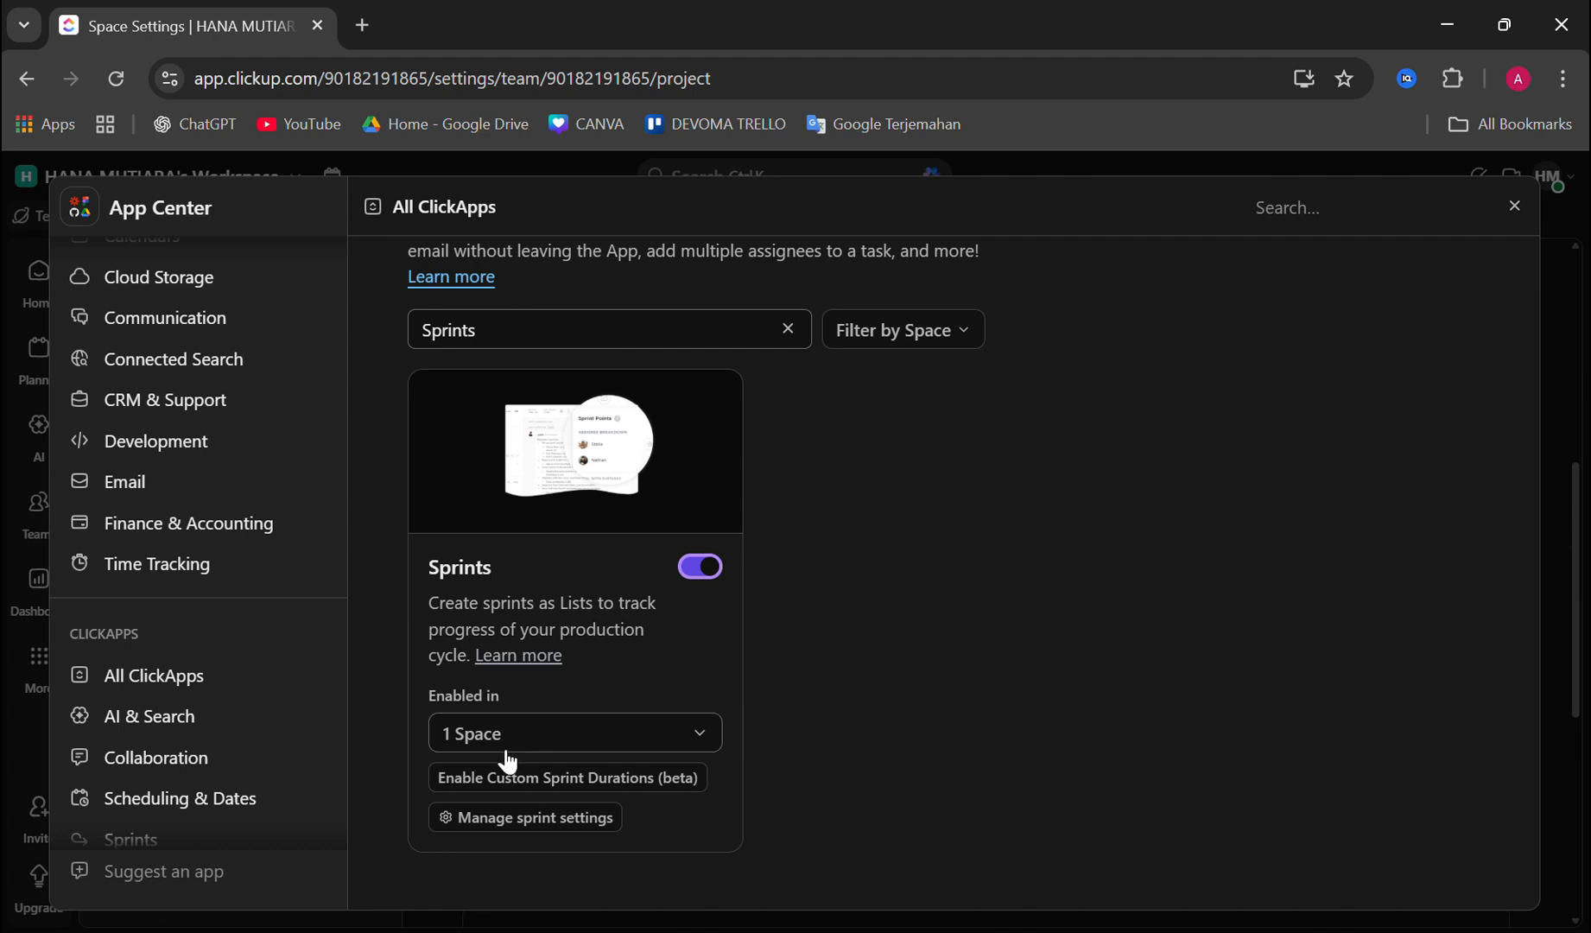
# Step: Check which Spaces have Sprints enabled, and open the default settings for sprint folders
pyautogui.click(677, 732)
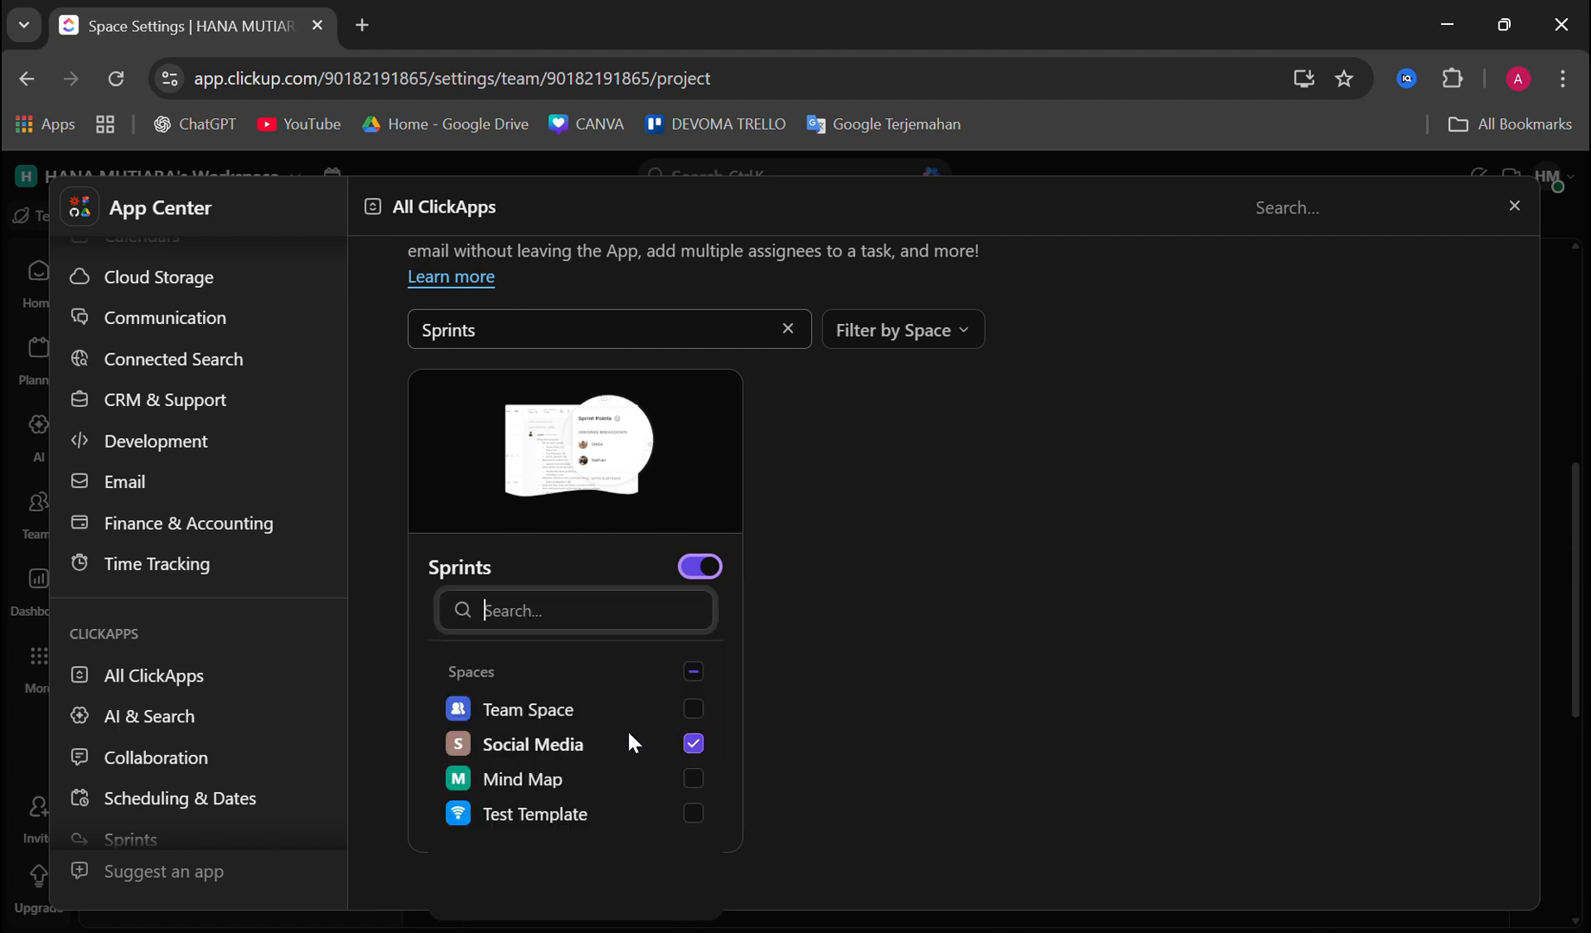
pyautogui.click(819, 676)
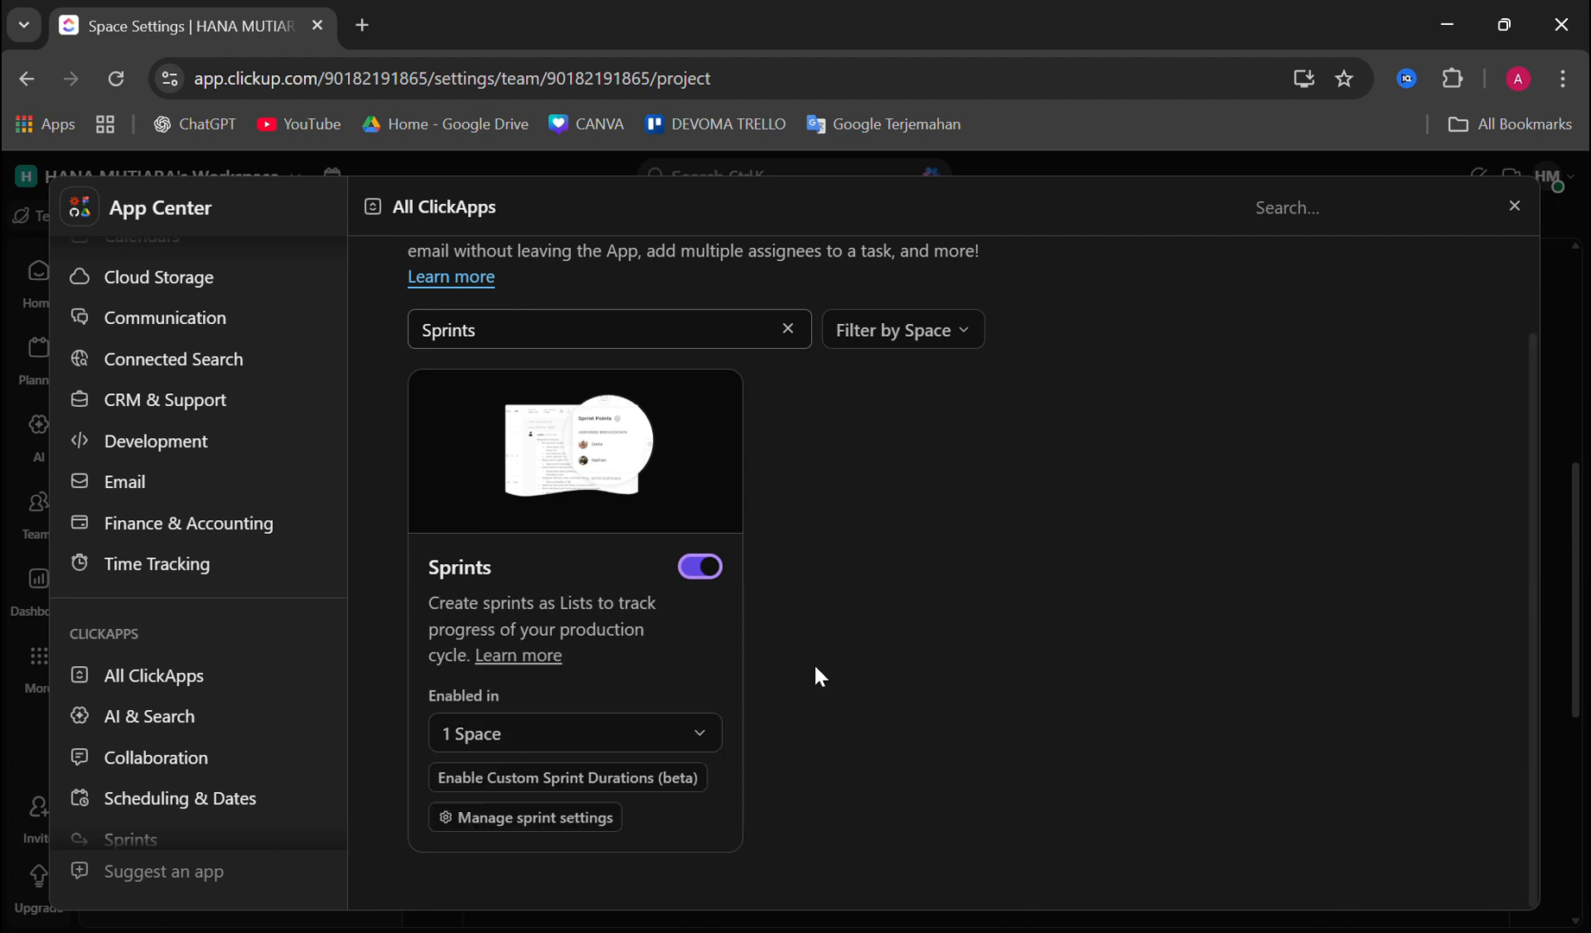
pyautogui.click(542, 824)
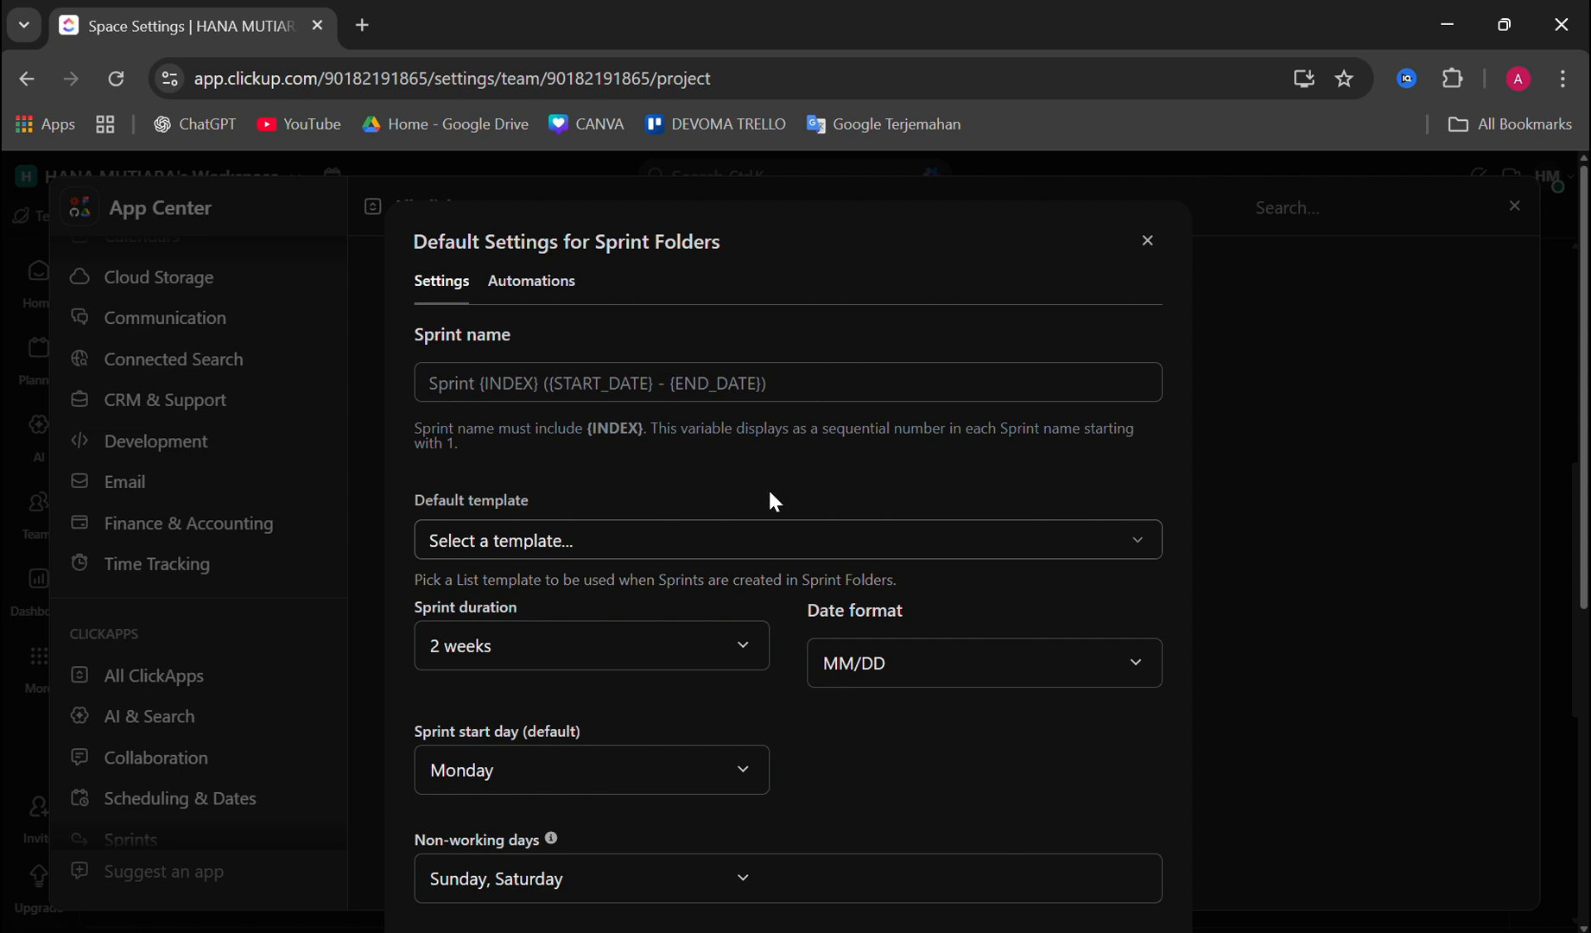
# Step: Search the list templates for "sprints" and use the Sprints template as the default template for sprint folders
pyautogui.scroll(-1, 564, 504)
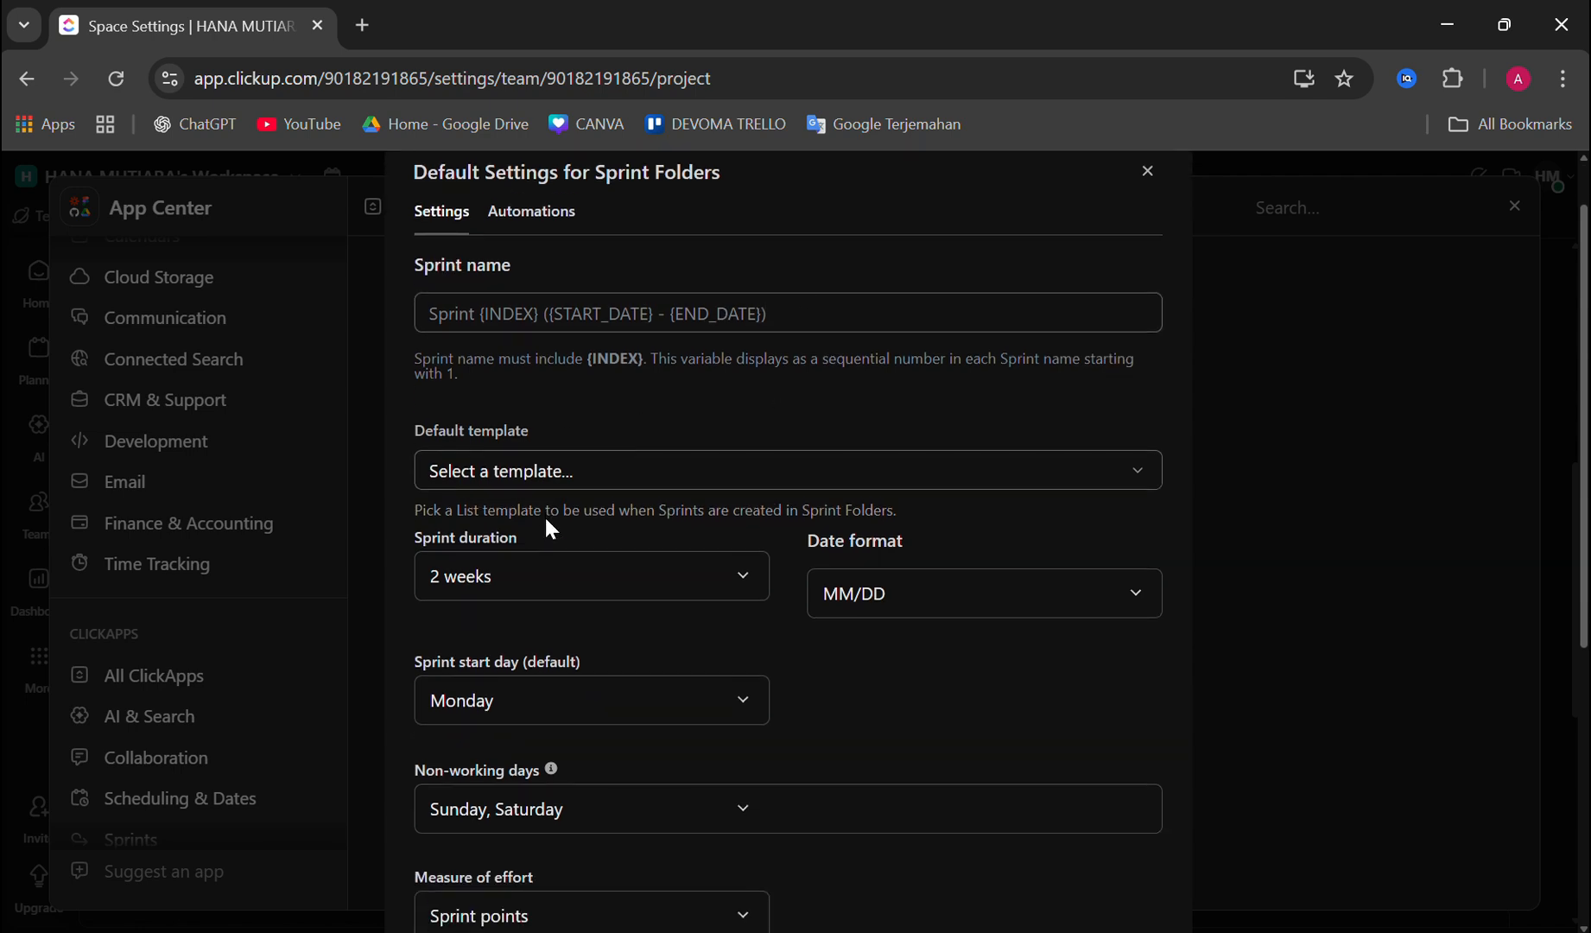
pyautogui.click(591, 477)
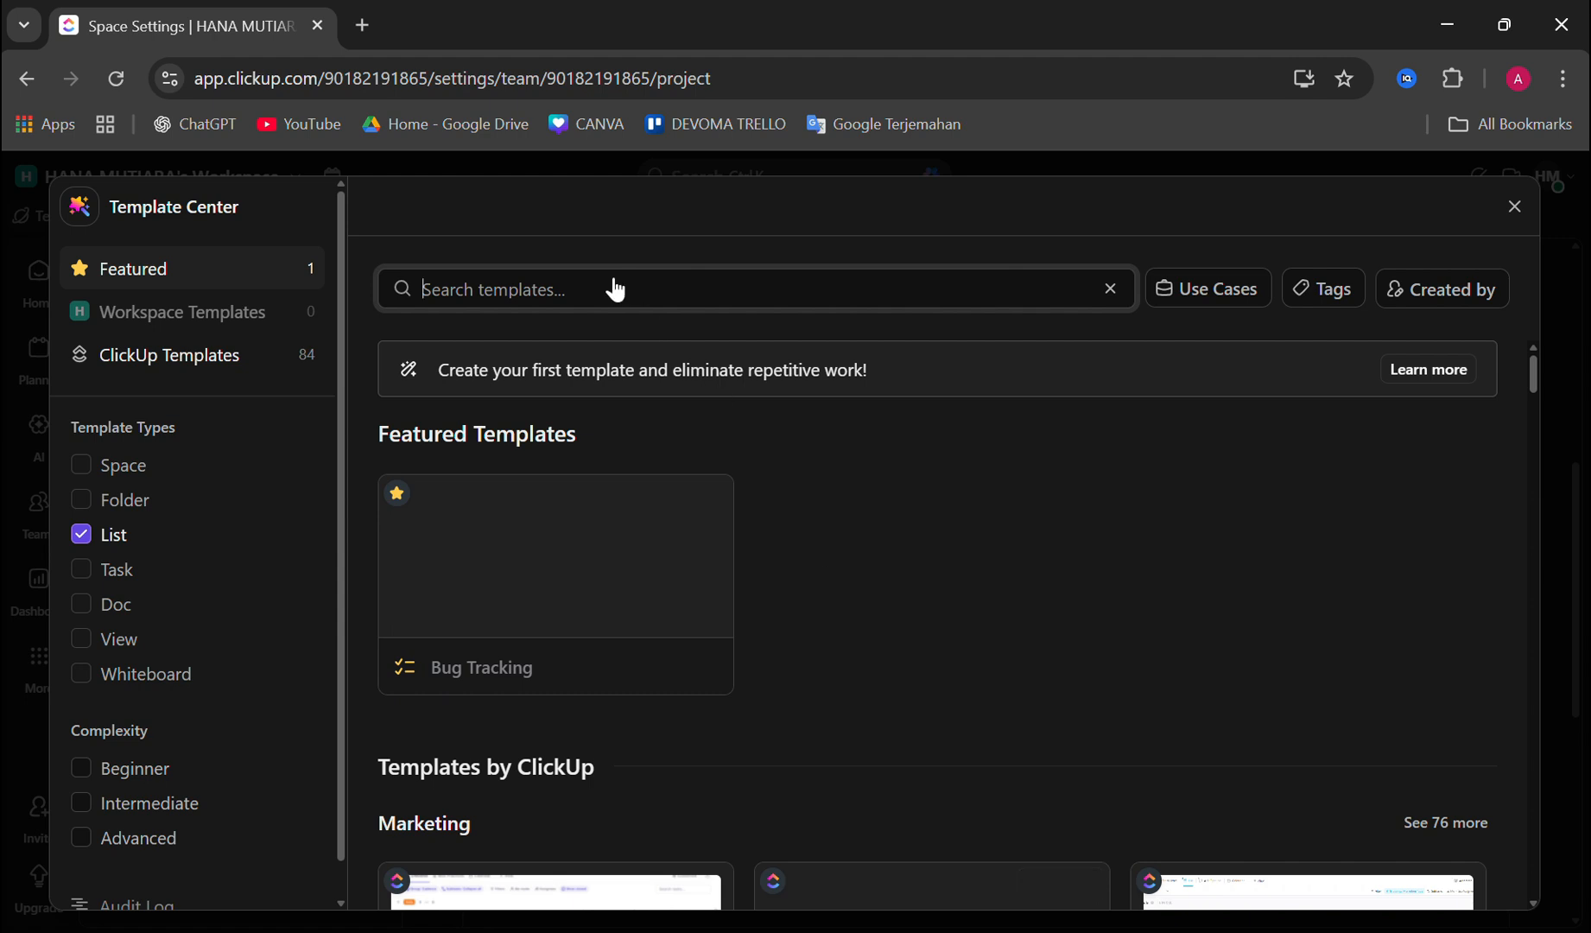
pyautogui.write('sprints')
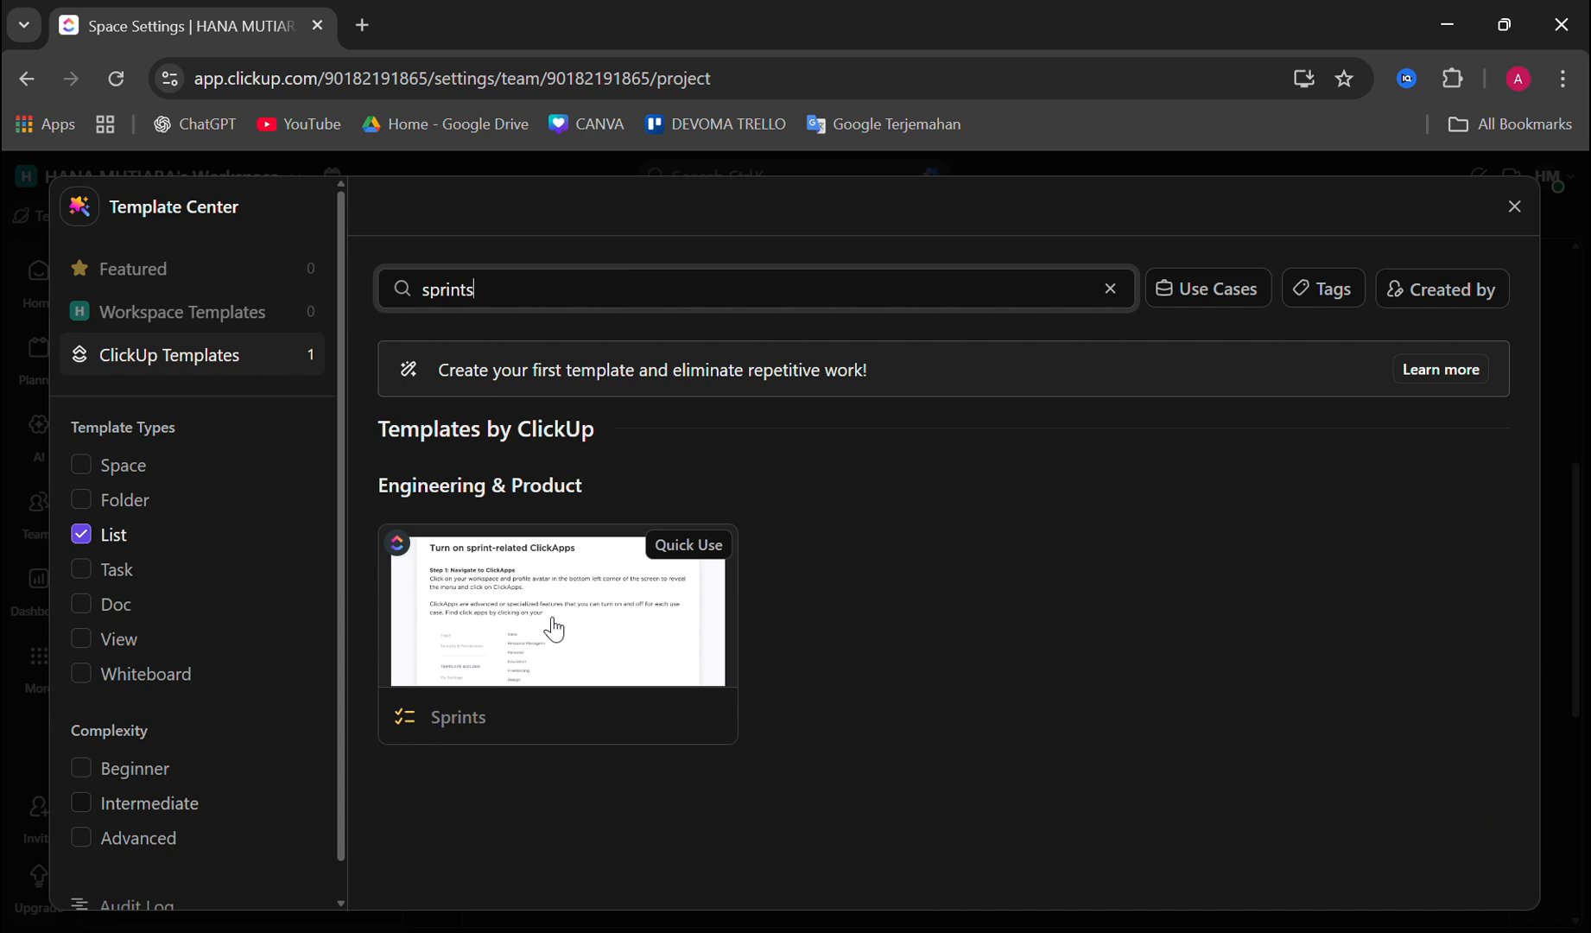
pyautogui.click(555, 629)
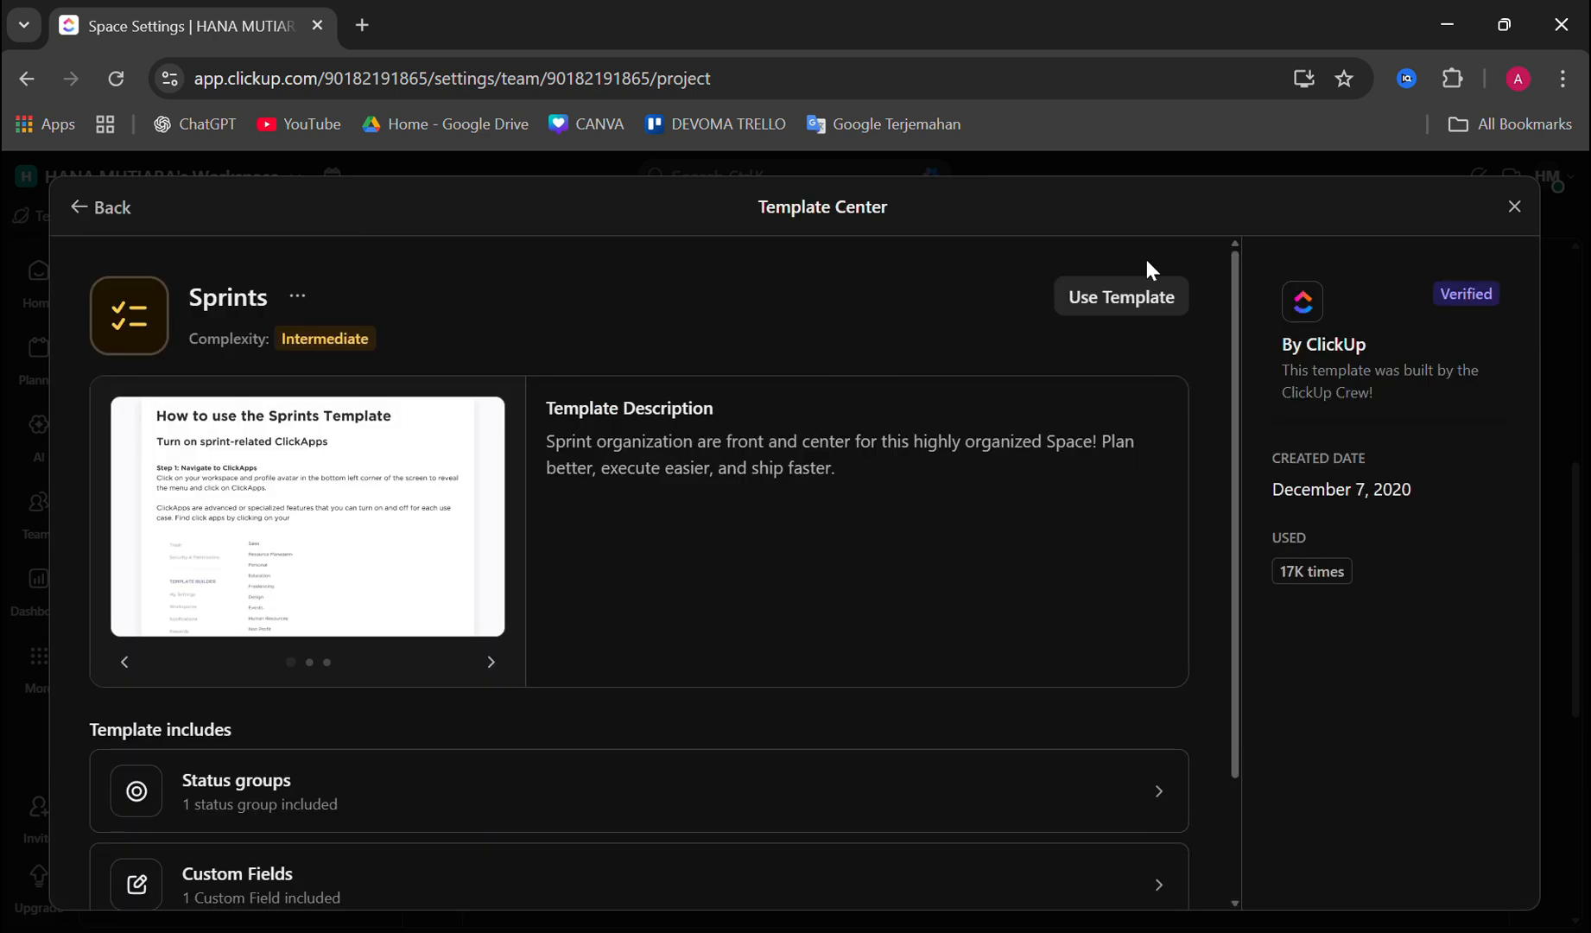
pyautogui.click(1126, 292)
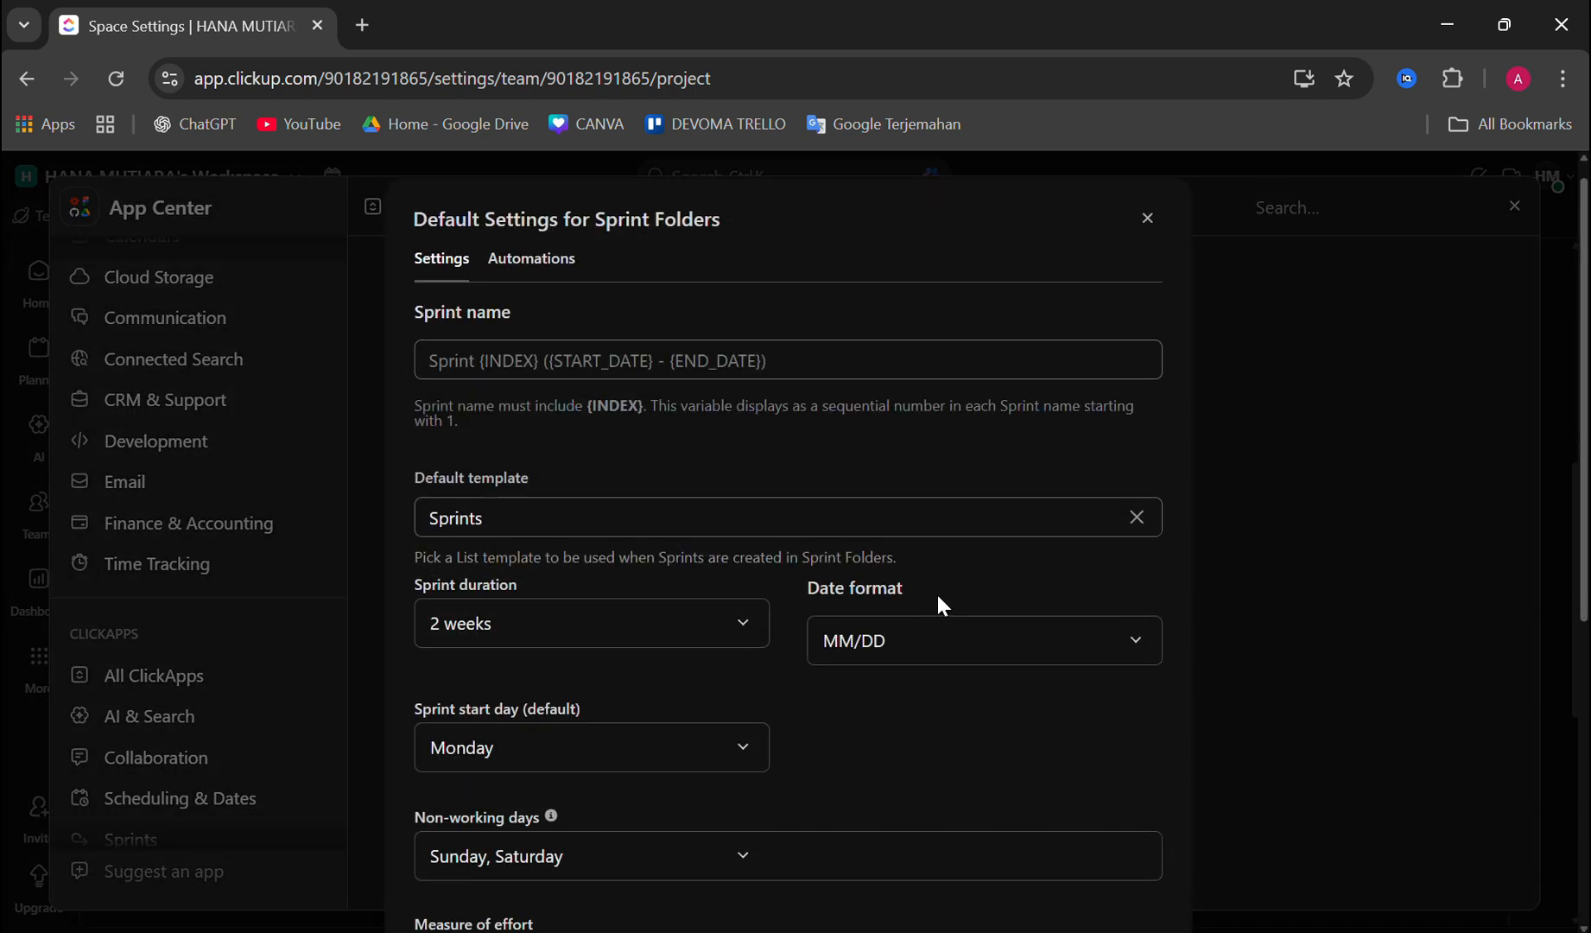
# Step: Set the default sprint duration to 1 week
pyautogui.scroll(-2, 829, 597)
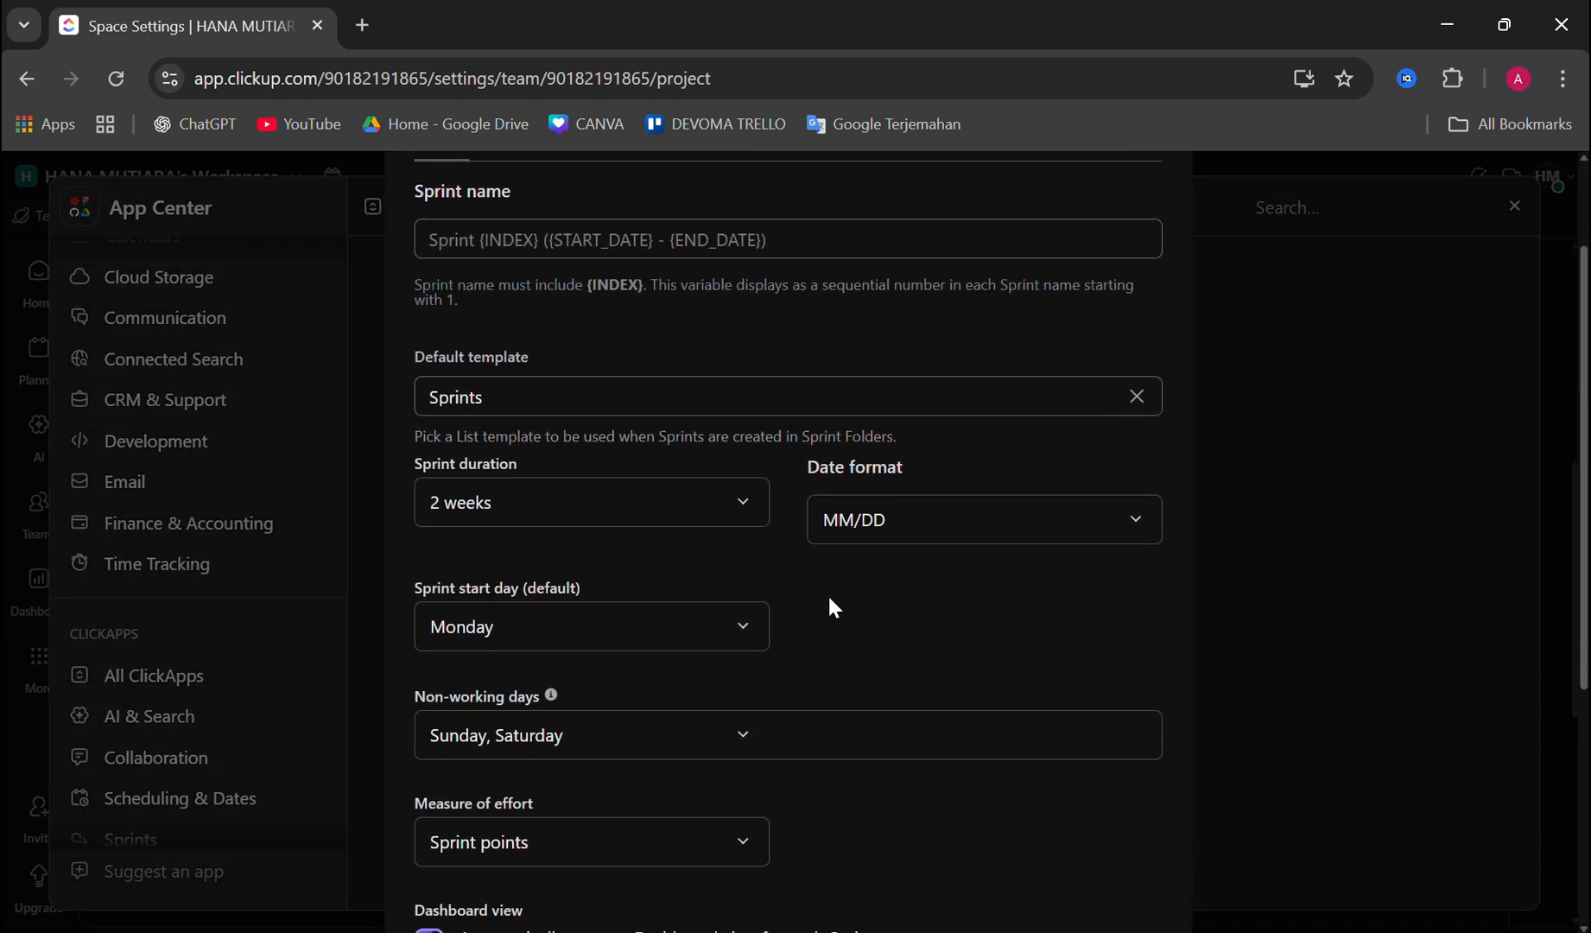
pyautogui.click(623, 512)
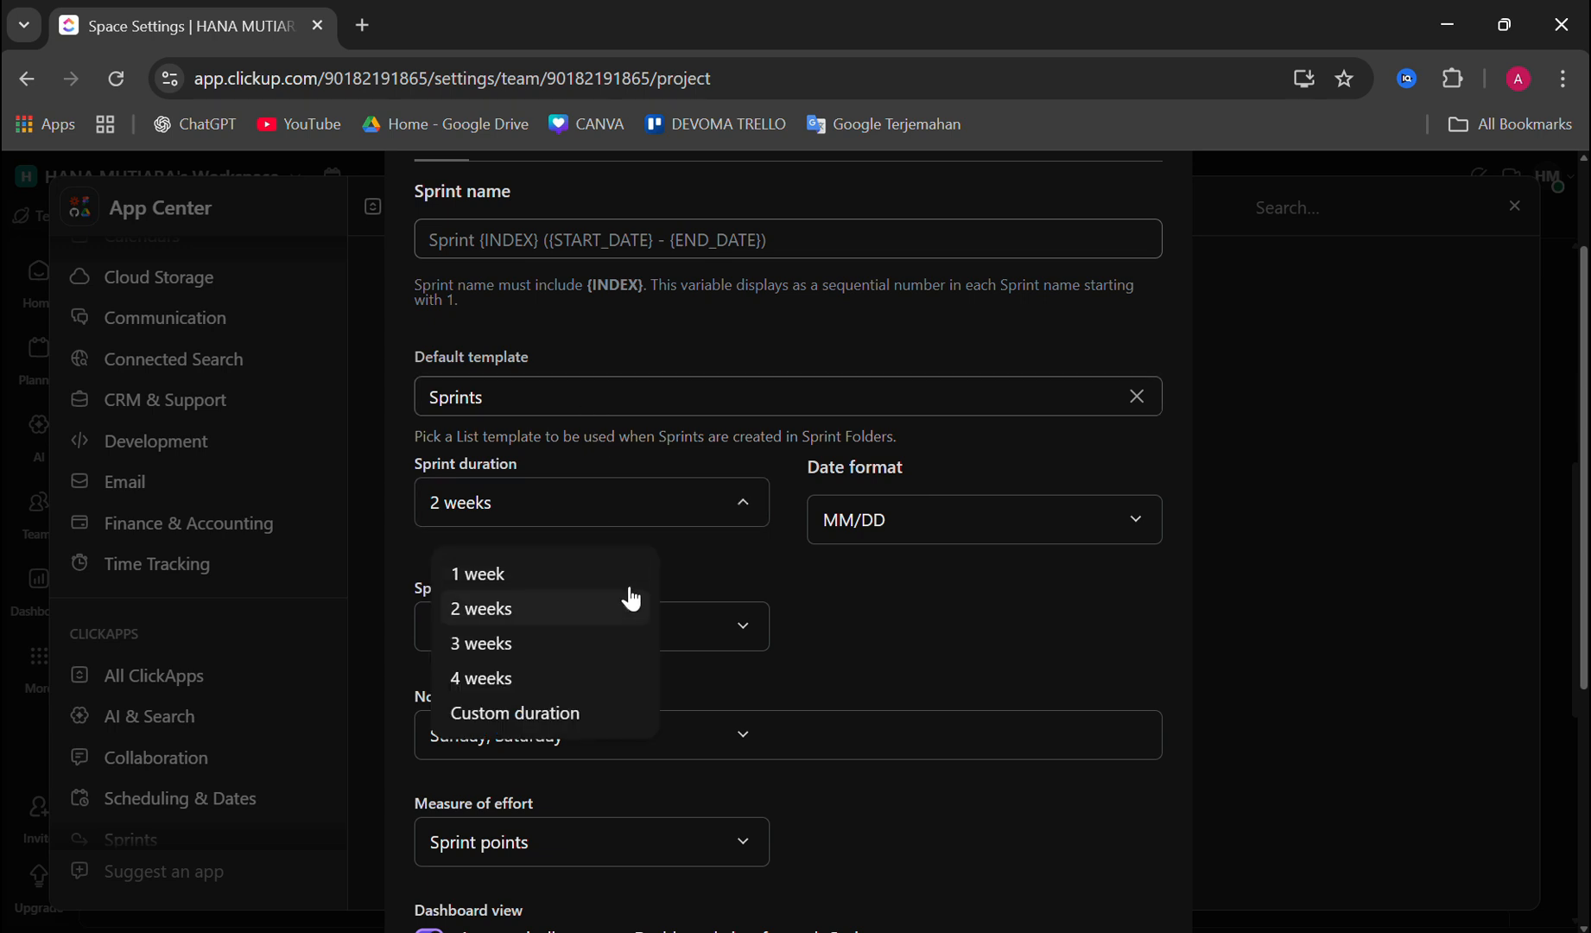
pyautogui.click(498, 574)
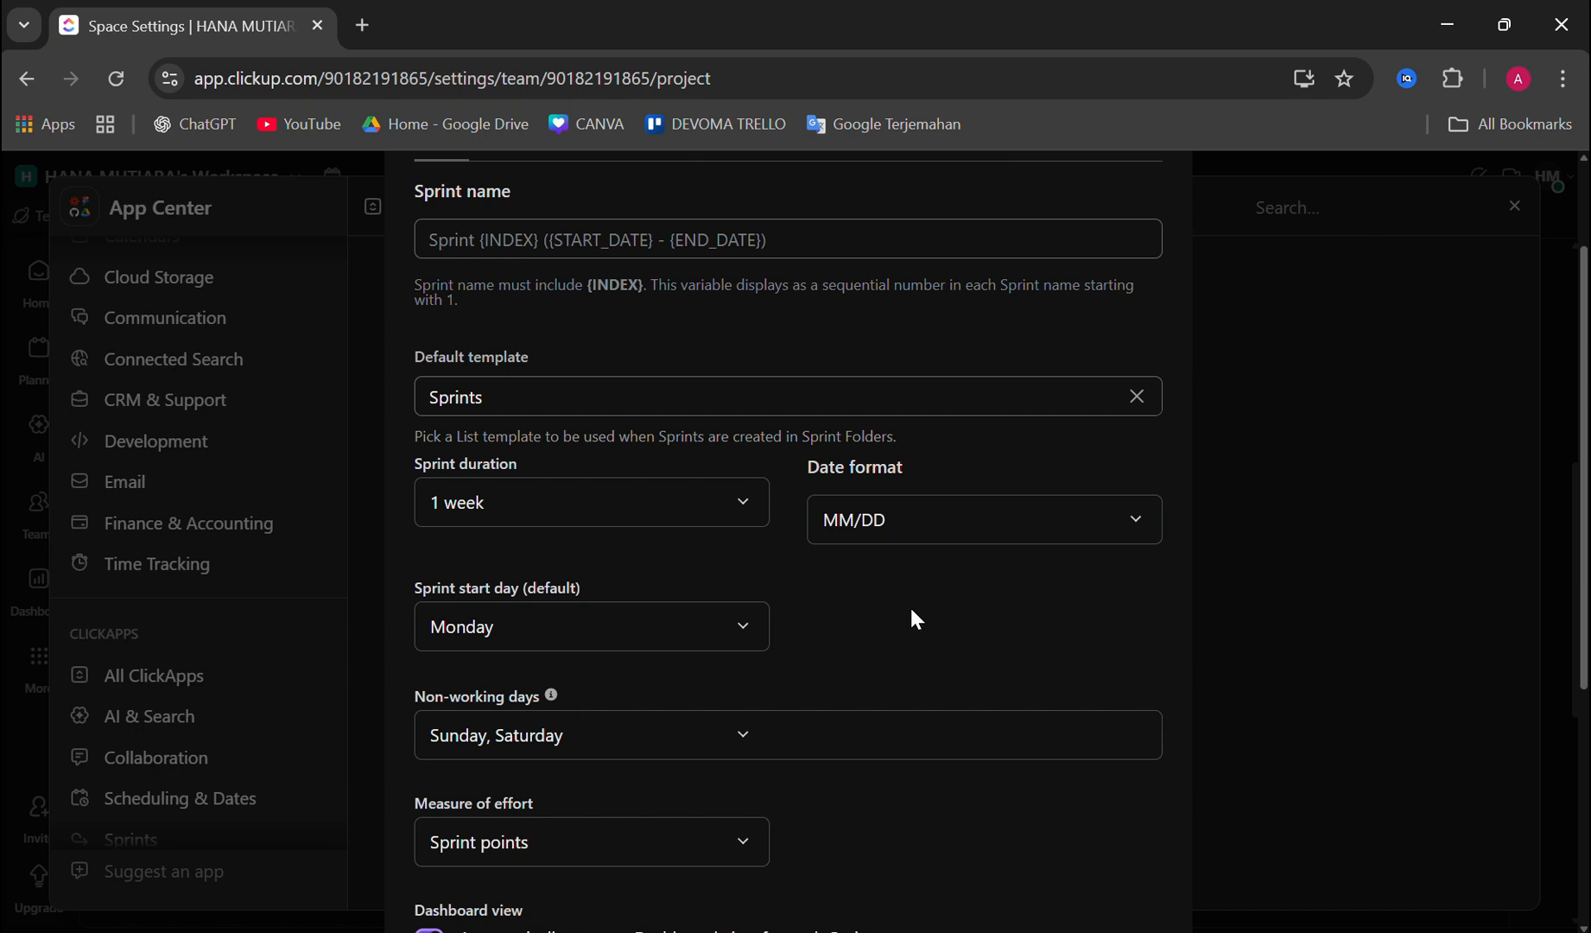
# Step: Review the available date formats and default sprint start days in the sprint folder settings
pyautogui.click(935, 527)
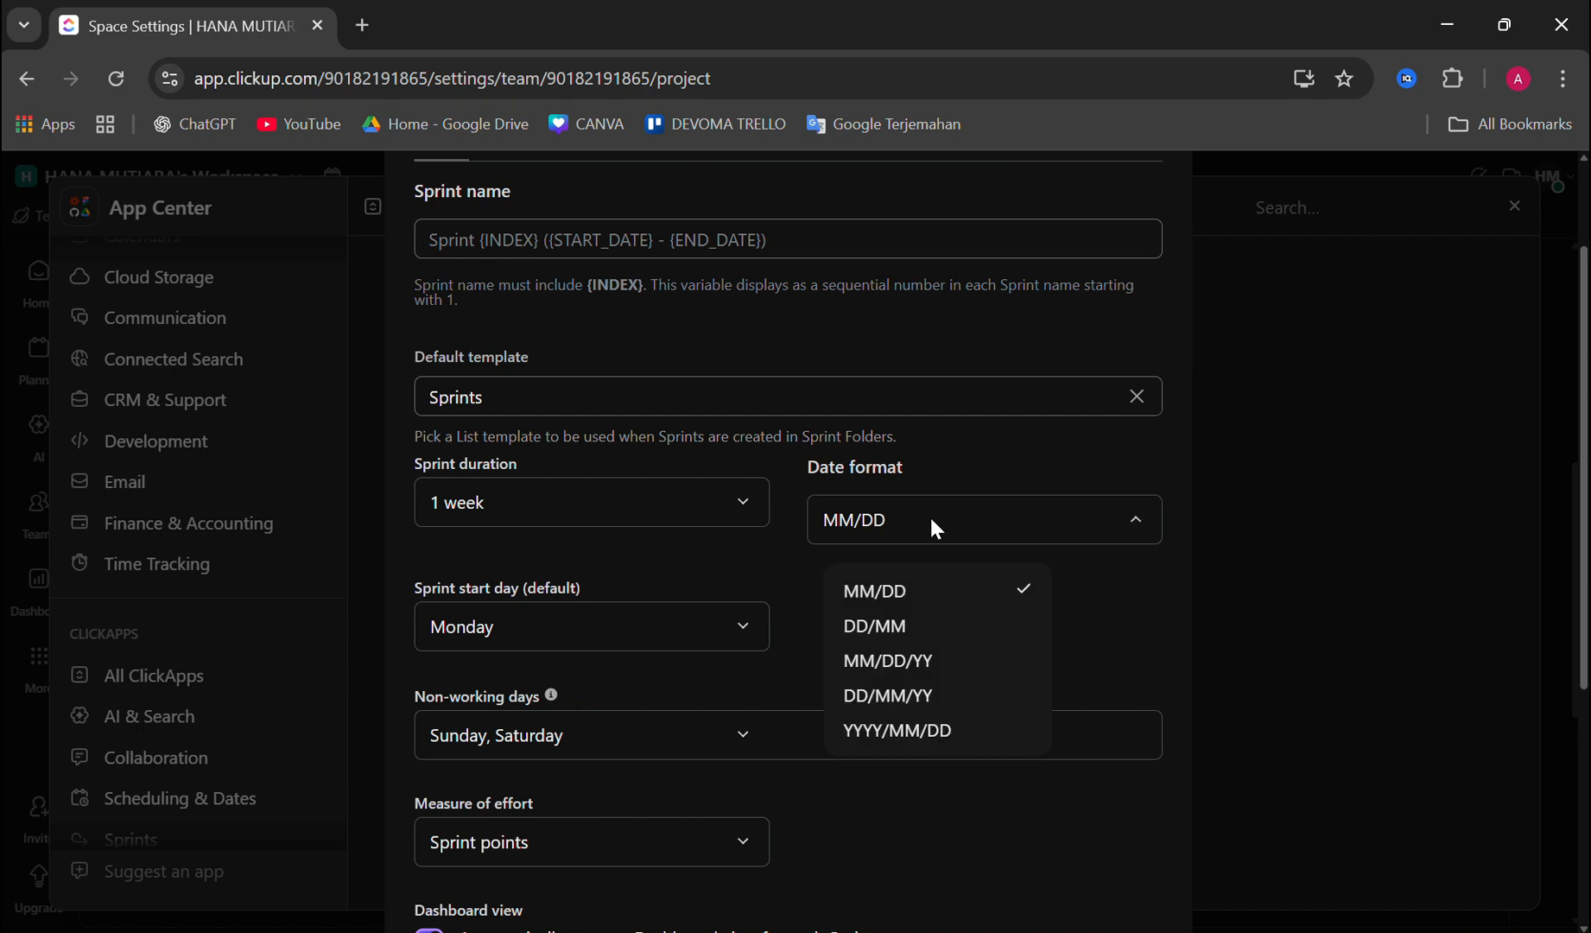
pyautogui.click(747, 555)
pyautogui.scroll(-2, 747, 555)
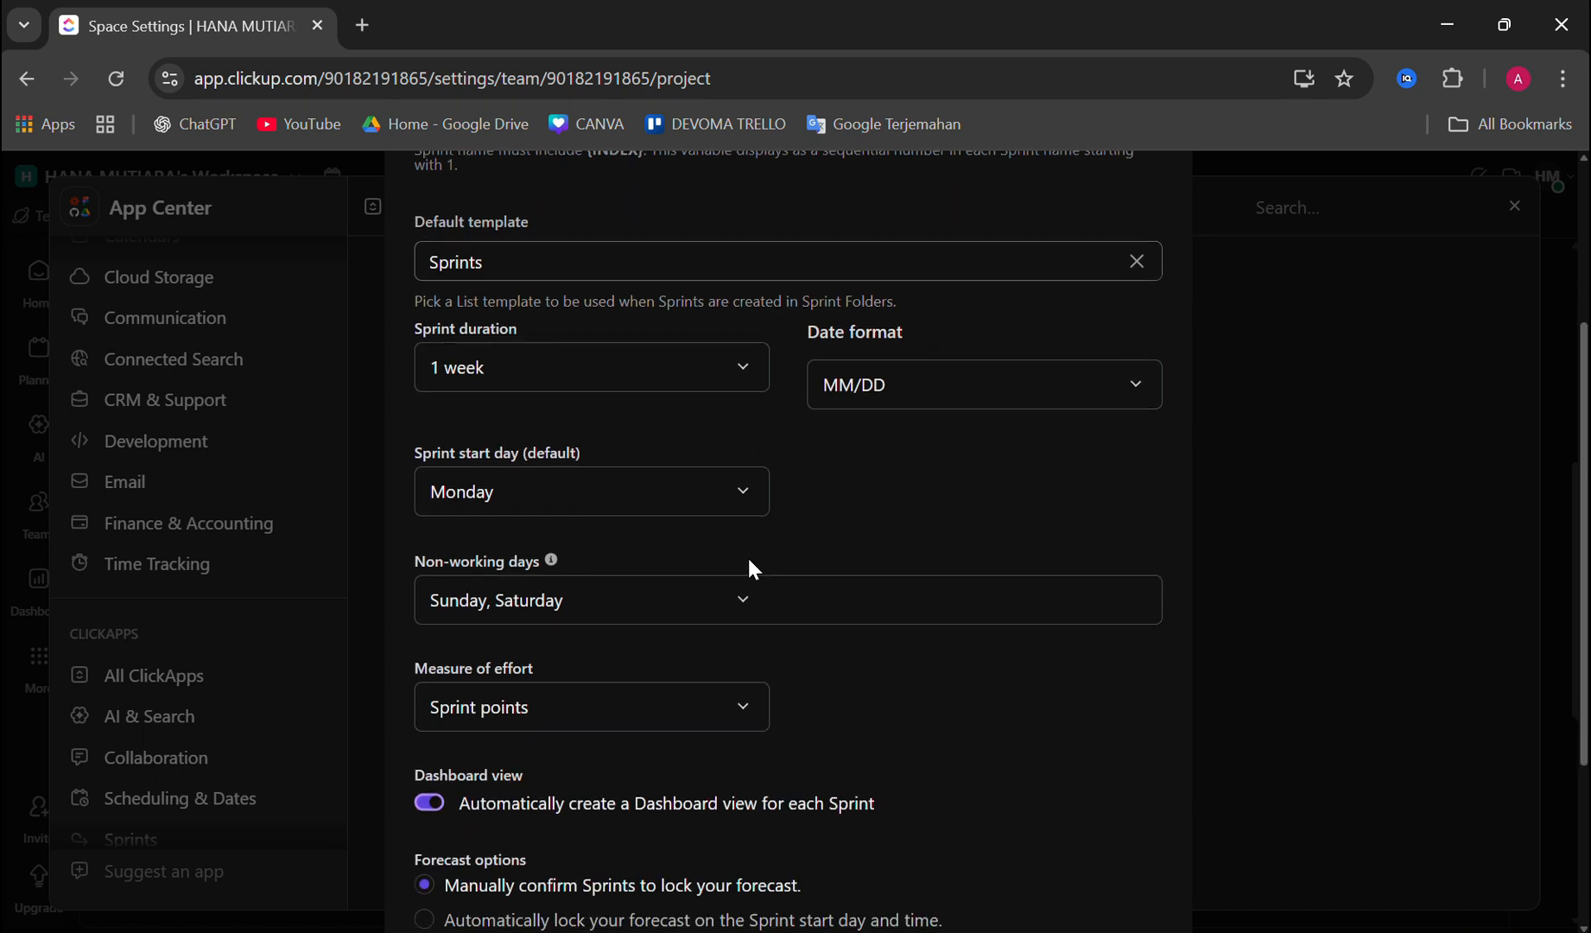
pyautogui.click(602, 488)
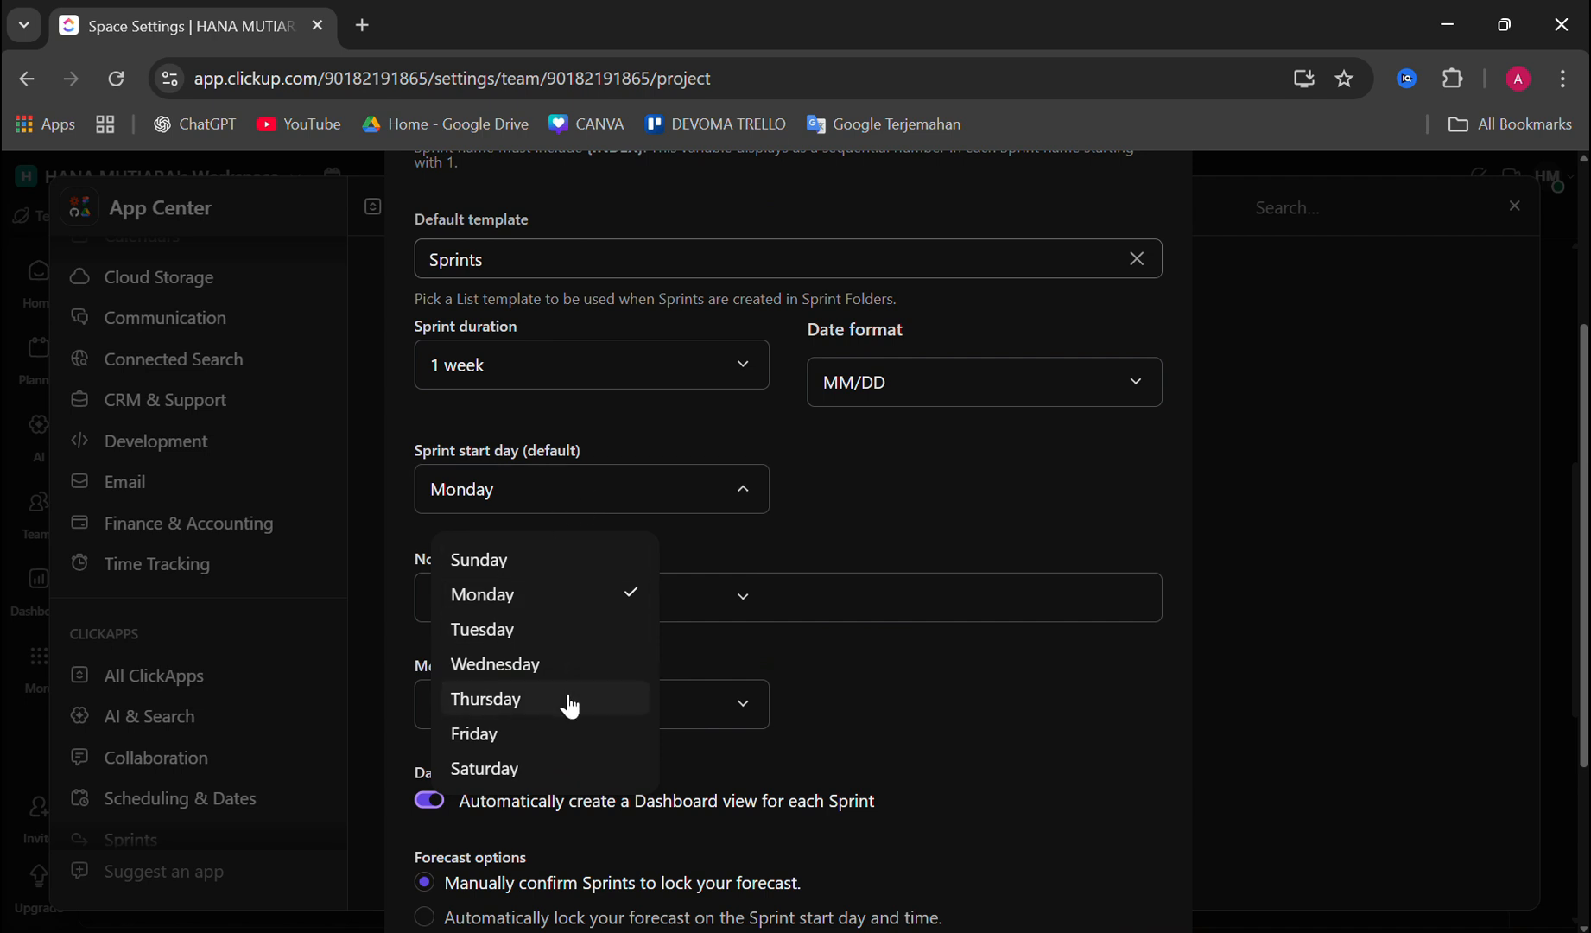
pyautogui.click(856, 547)
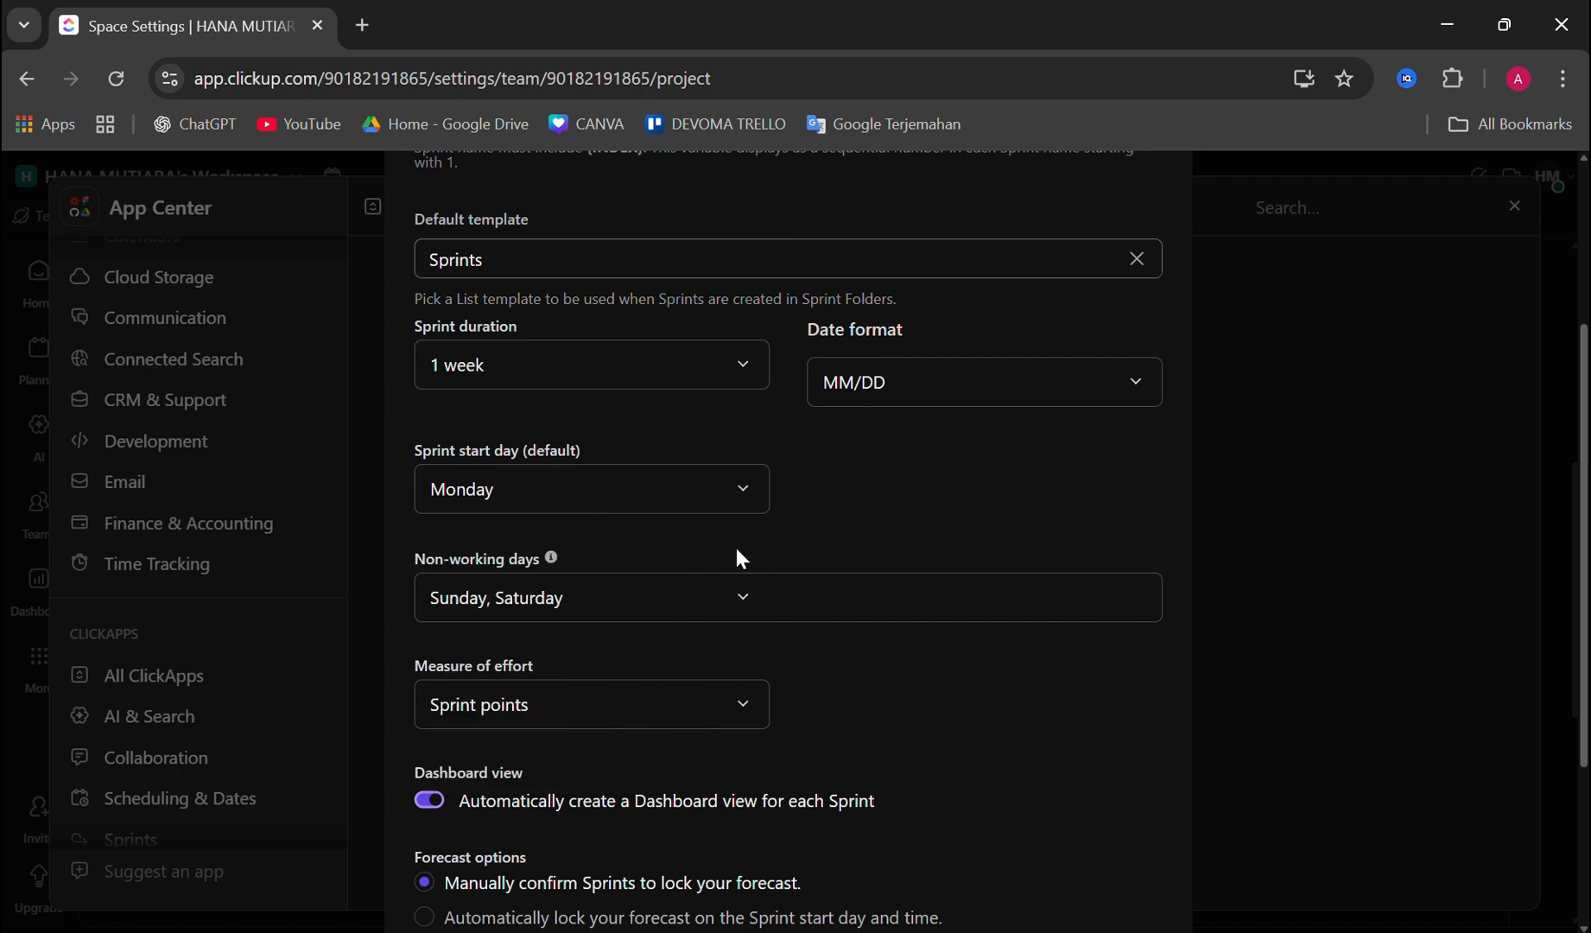
# Step: Review the choices for non-working days and measure of effort in the sprint folder settings
pyautogui.scroll(-2, 737, 549)
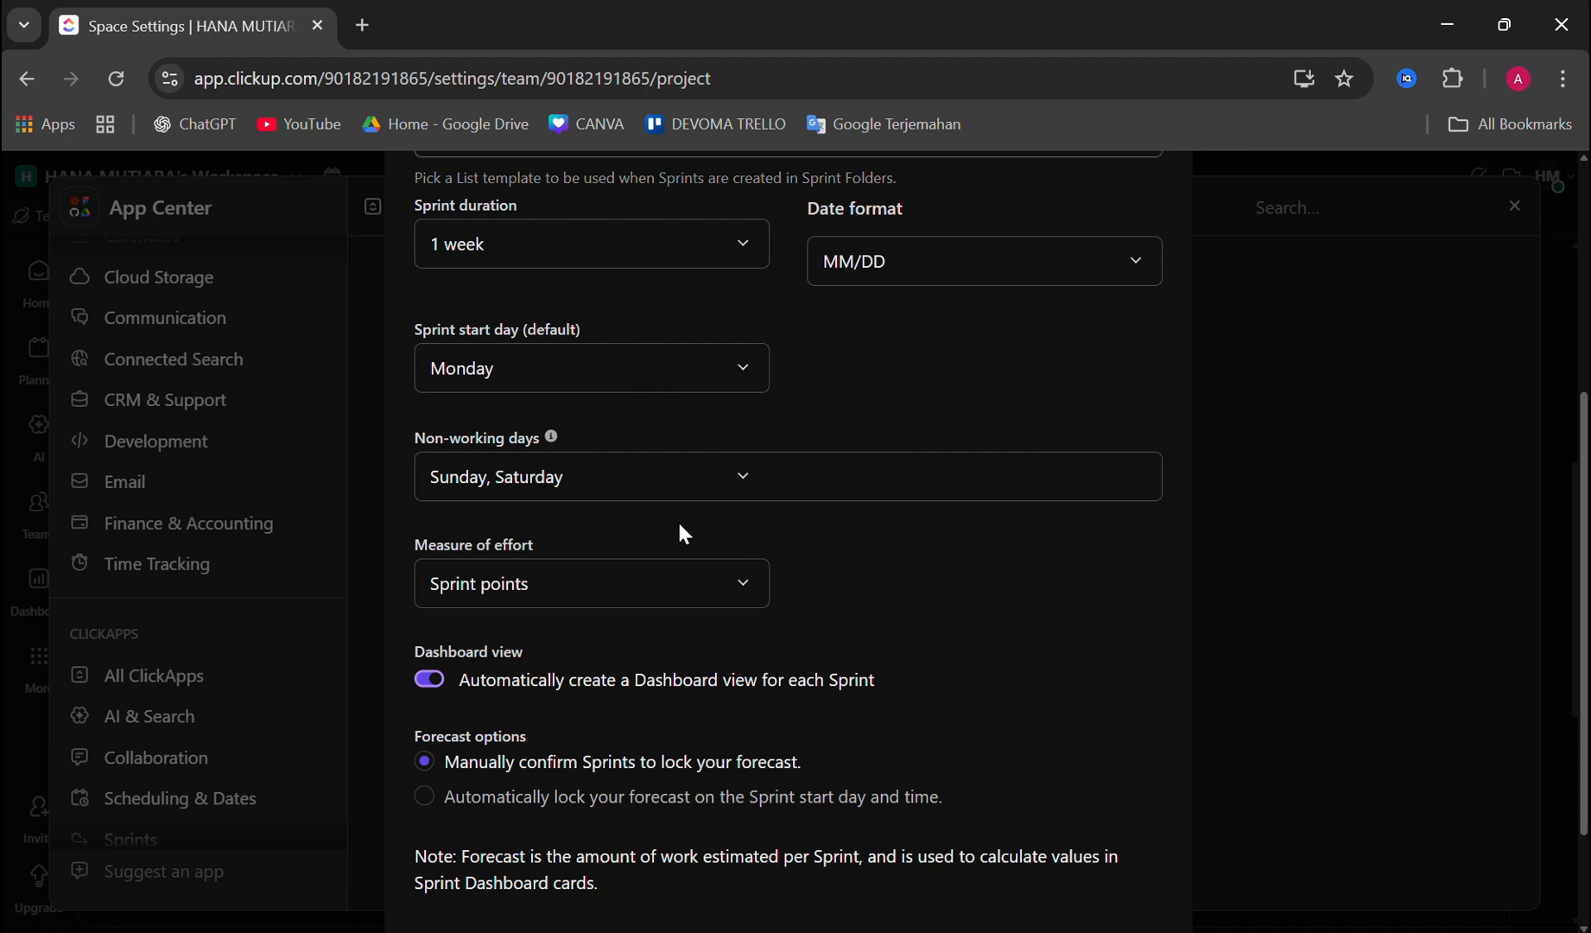
pyautogui.click(614, 471)
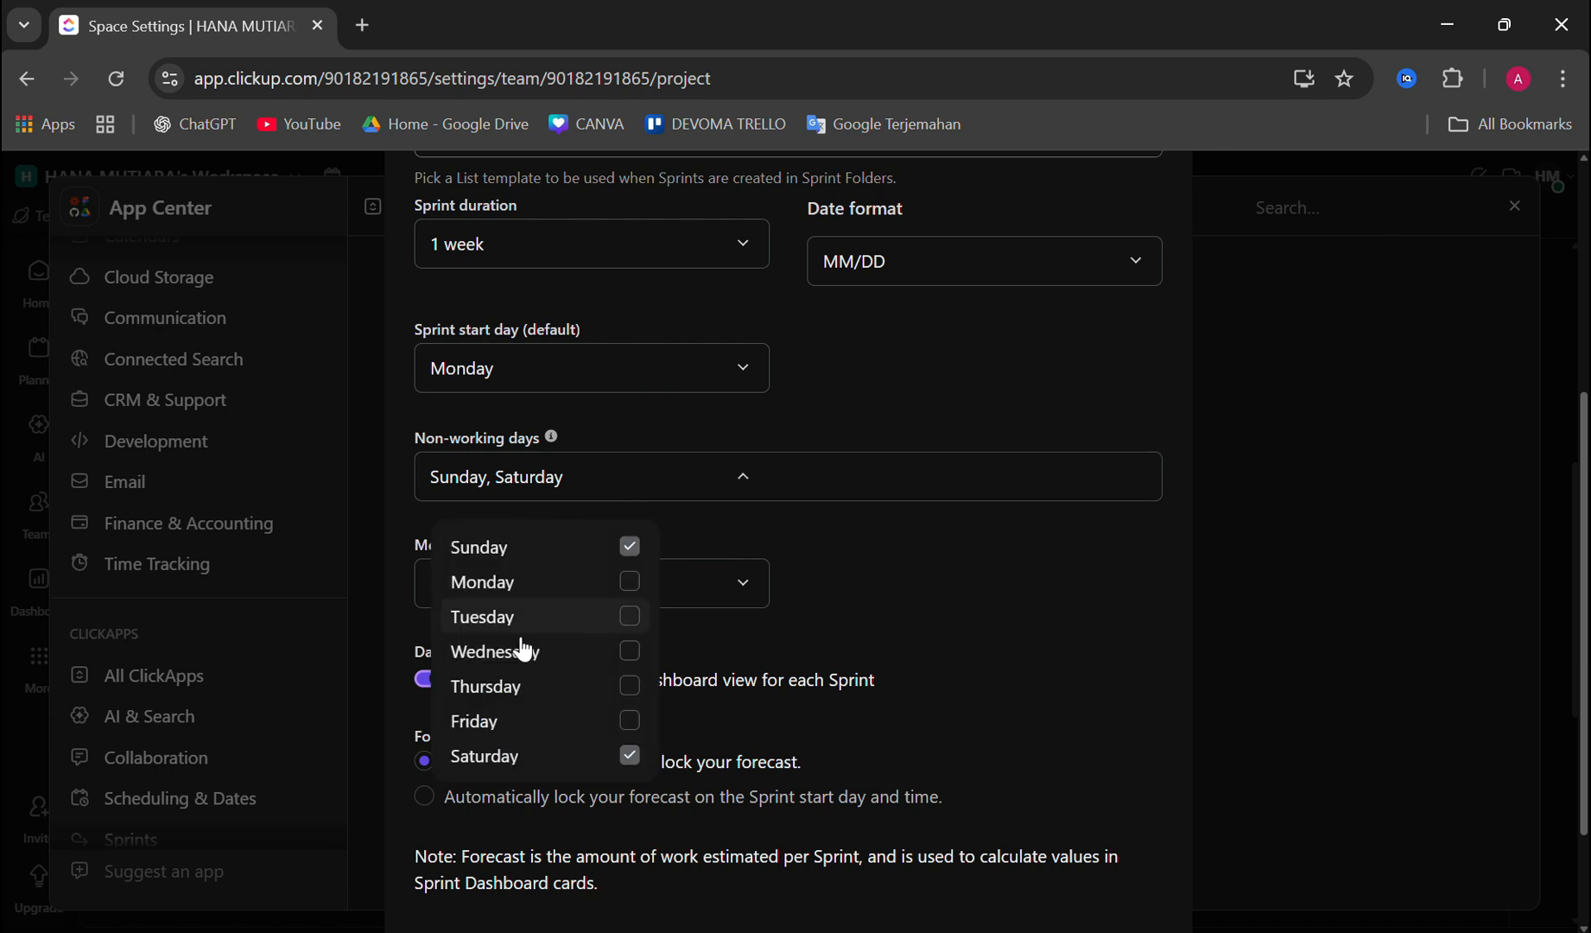
pyautogui.click(763, 517)
pyautogui.scroll(-2, 764, 517)
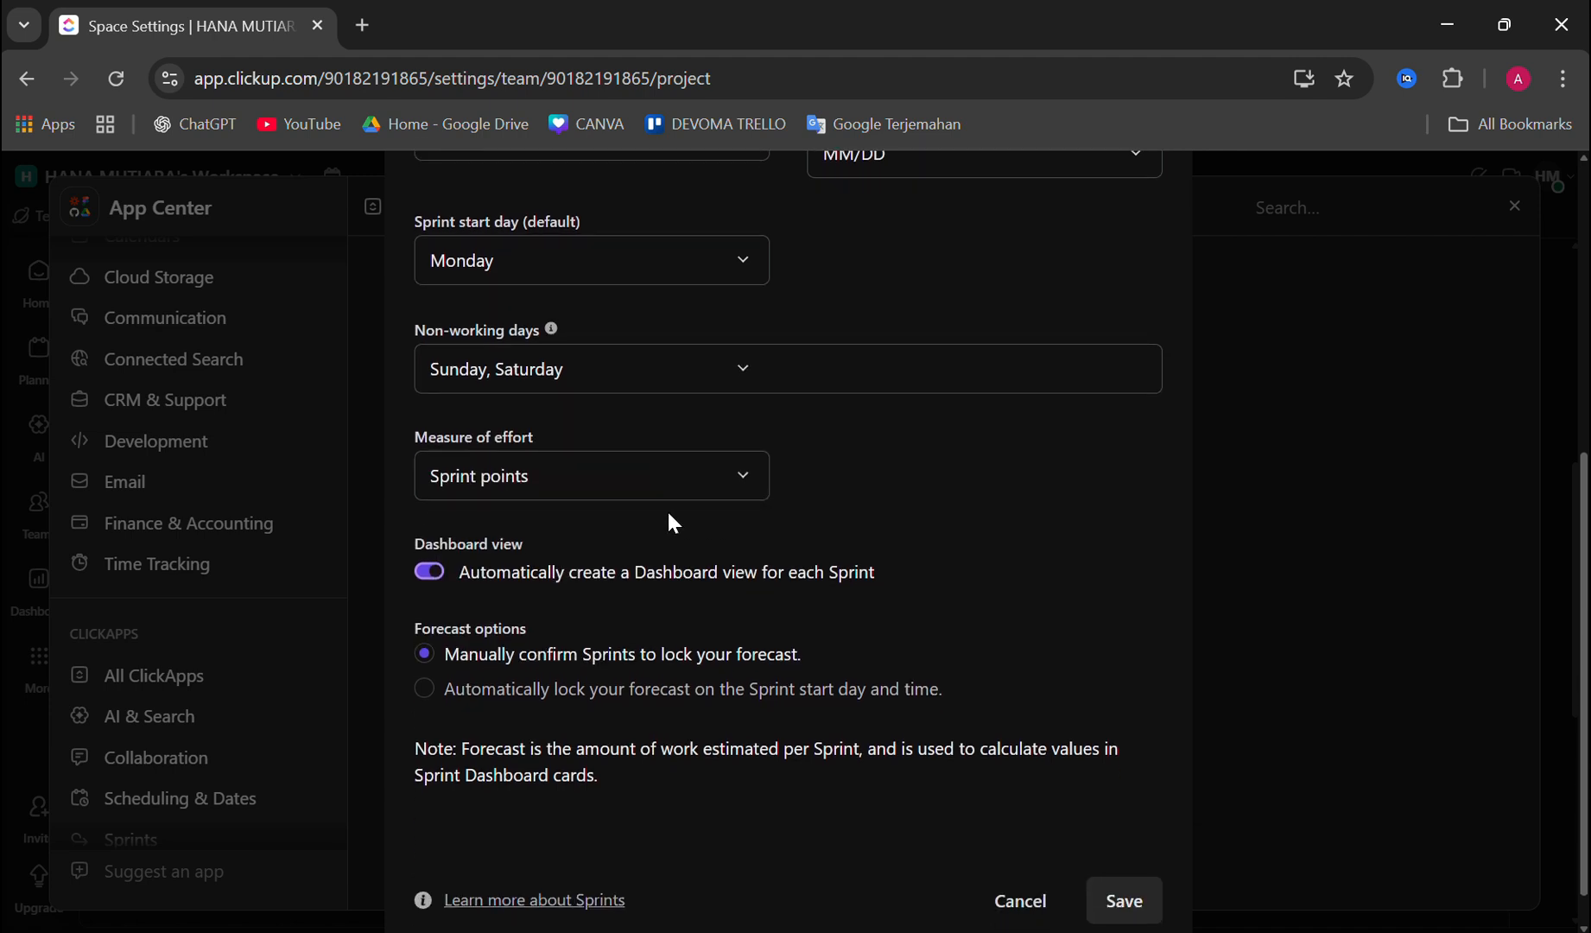
pyautogui.click(678, 475)
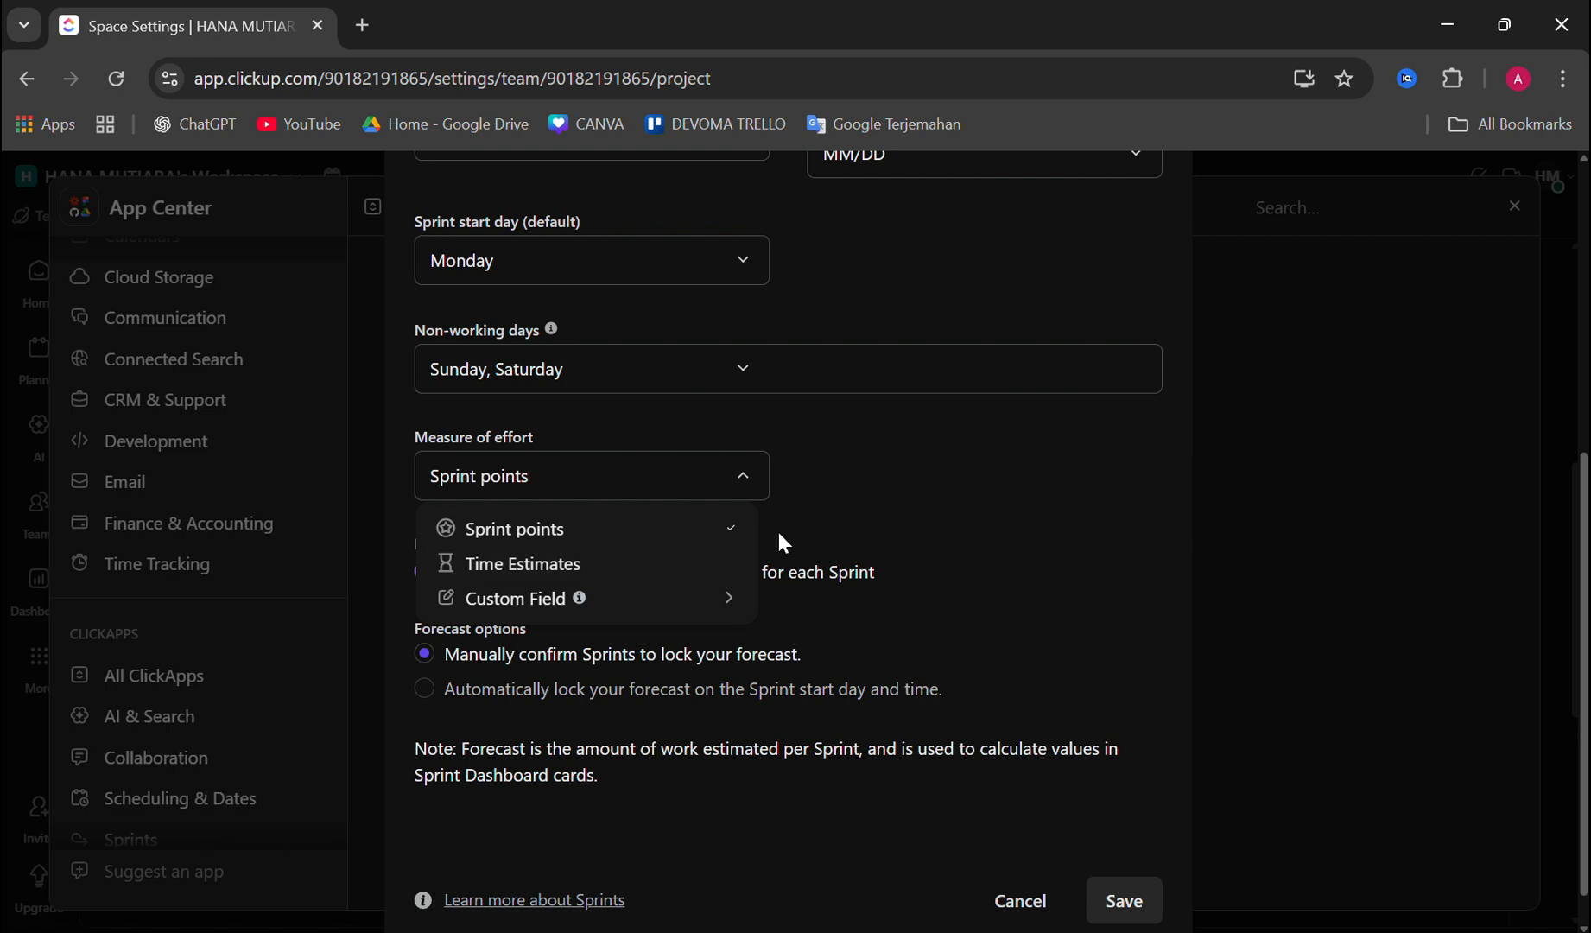
pyautogui.click(907, 480)
# Step: Set forecasts to lock automatically on the Sprint start day and time, and save the default sprint folder settings
pyautogui.scroll(-1, 701, 593)
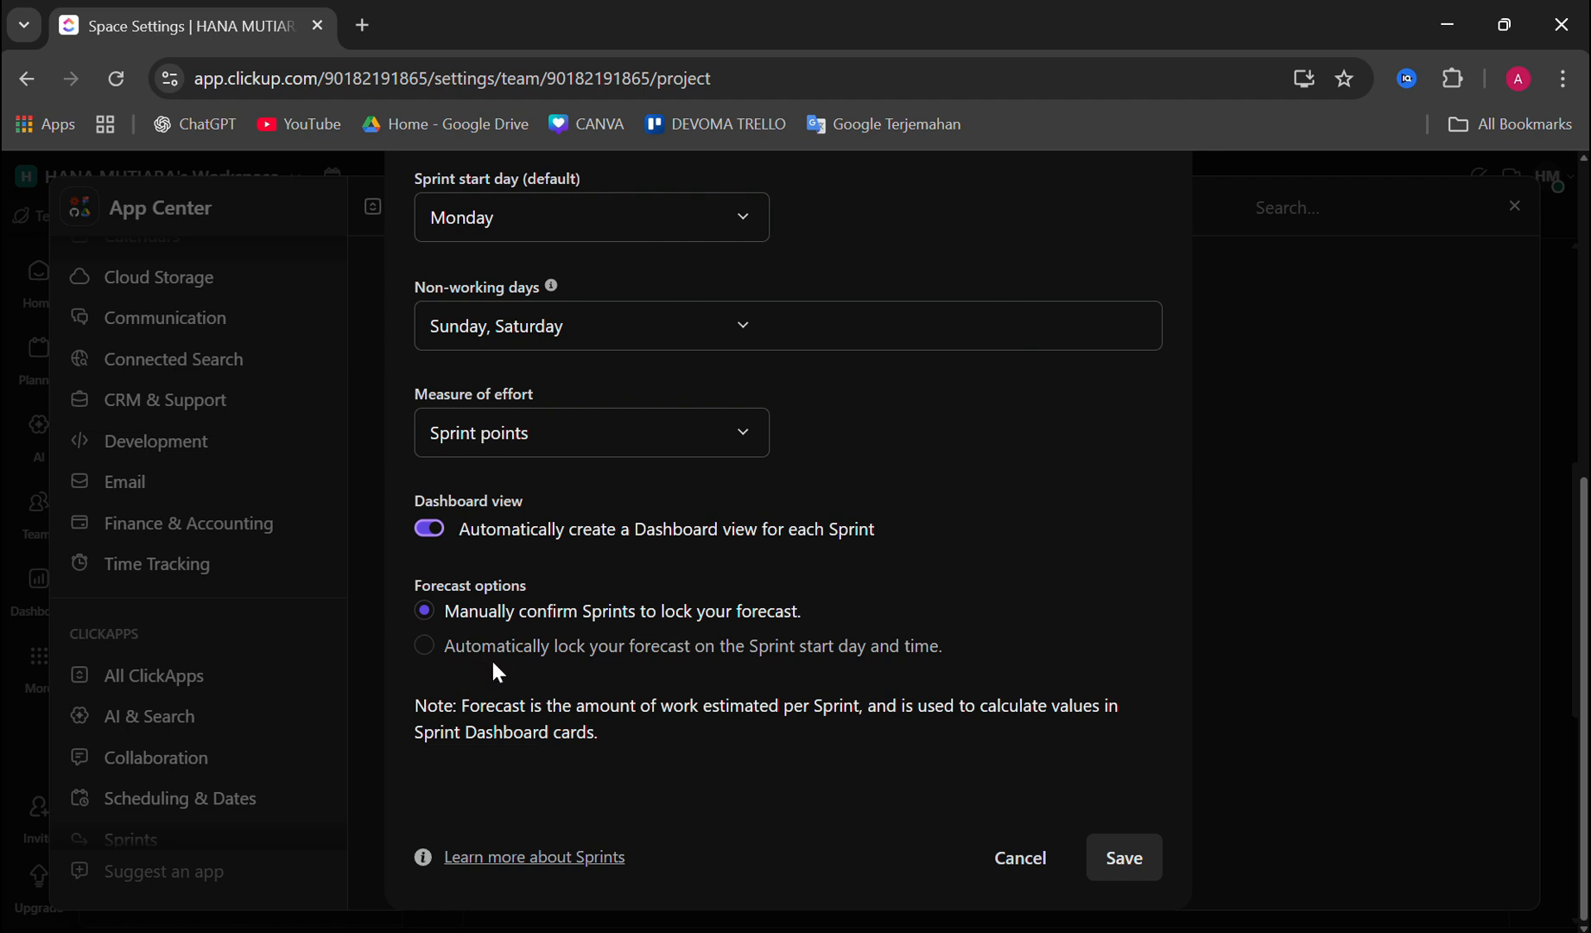
pyautogui.click(425, 649)
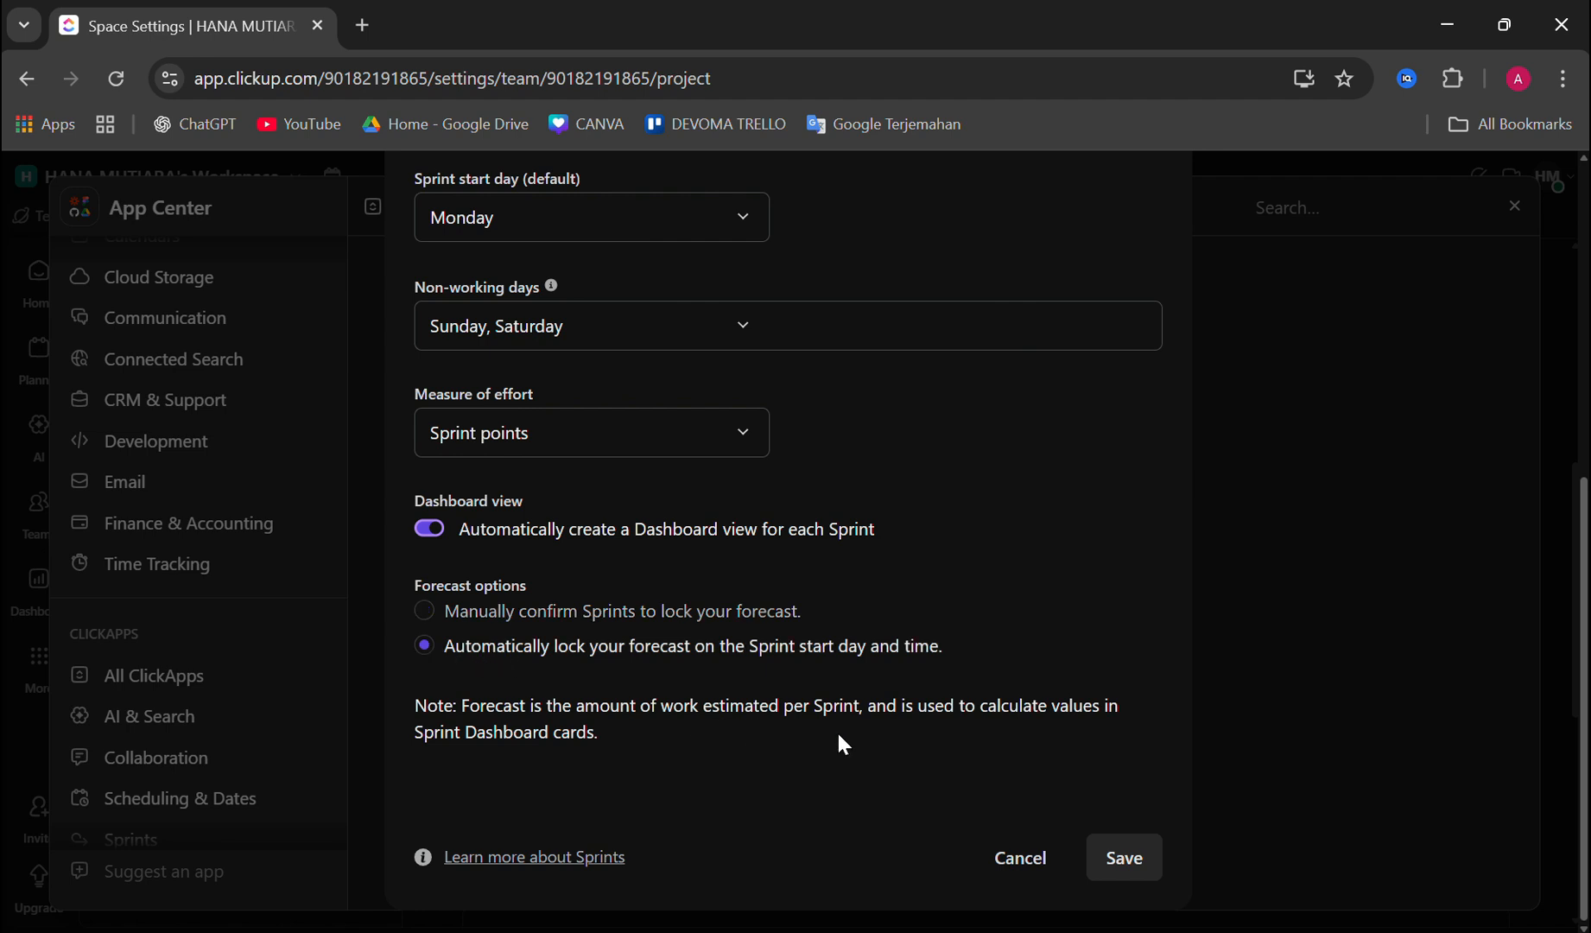
pyautogui.click(1122, 860)
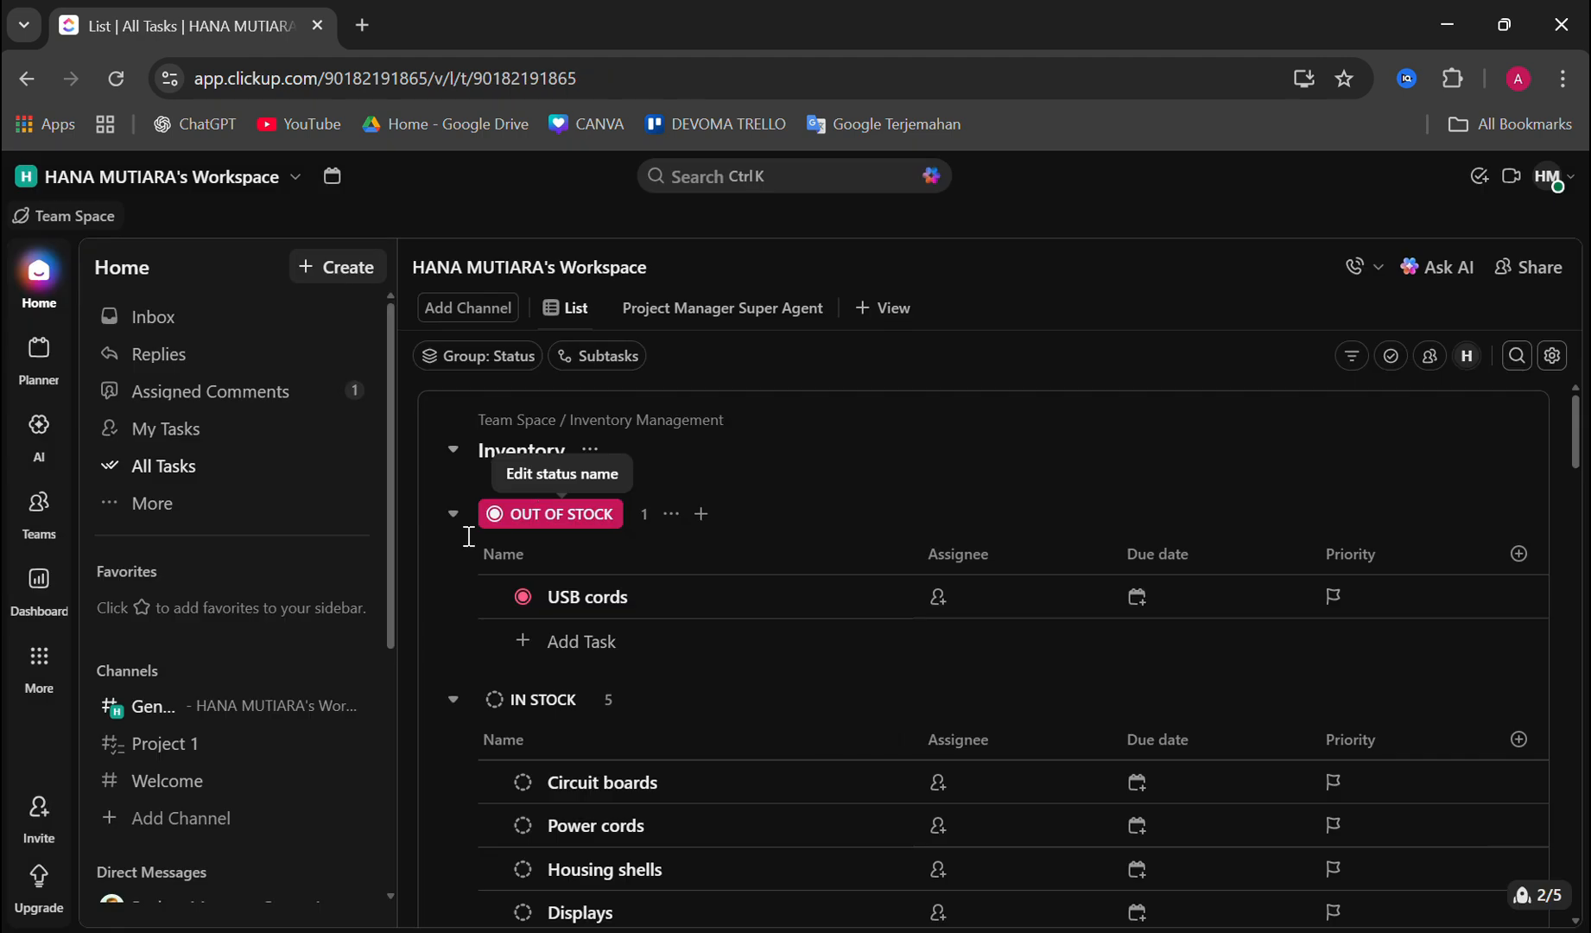
# Step: Start a new Sprint Folder in the Social Media Space and review its name, measure of effort, start day and duration
pyautogui.scroll(-5, 234, 622)
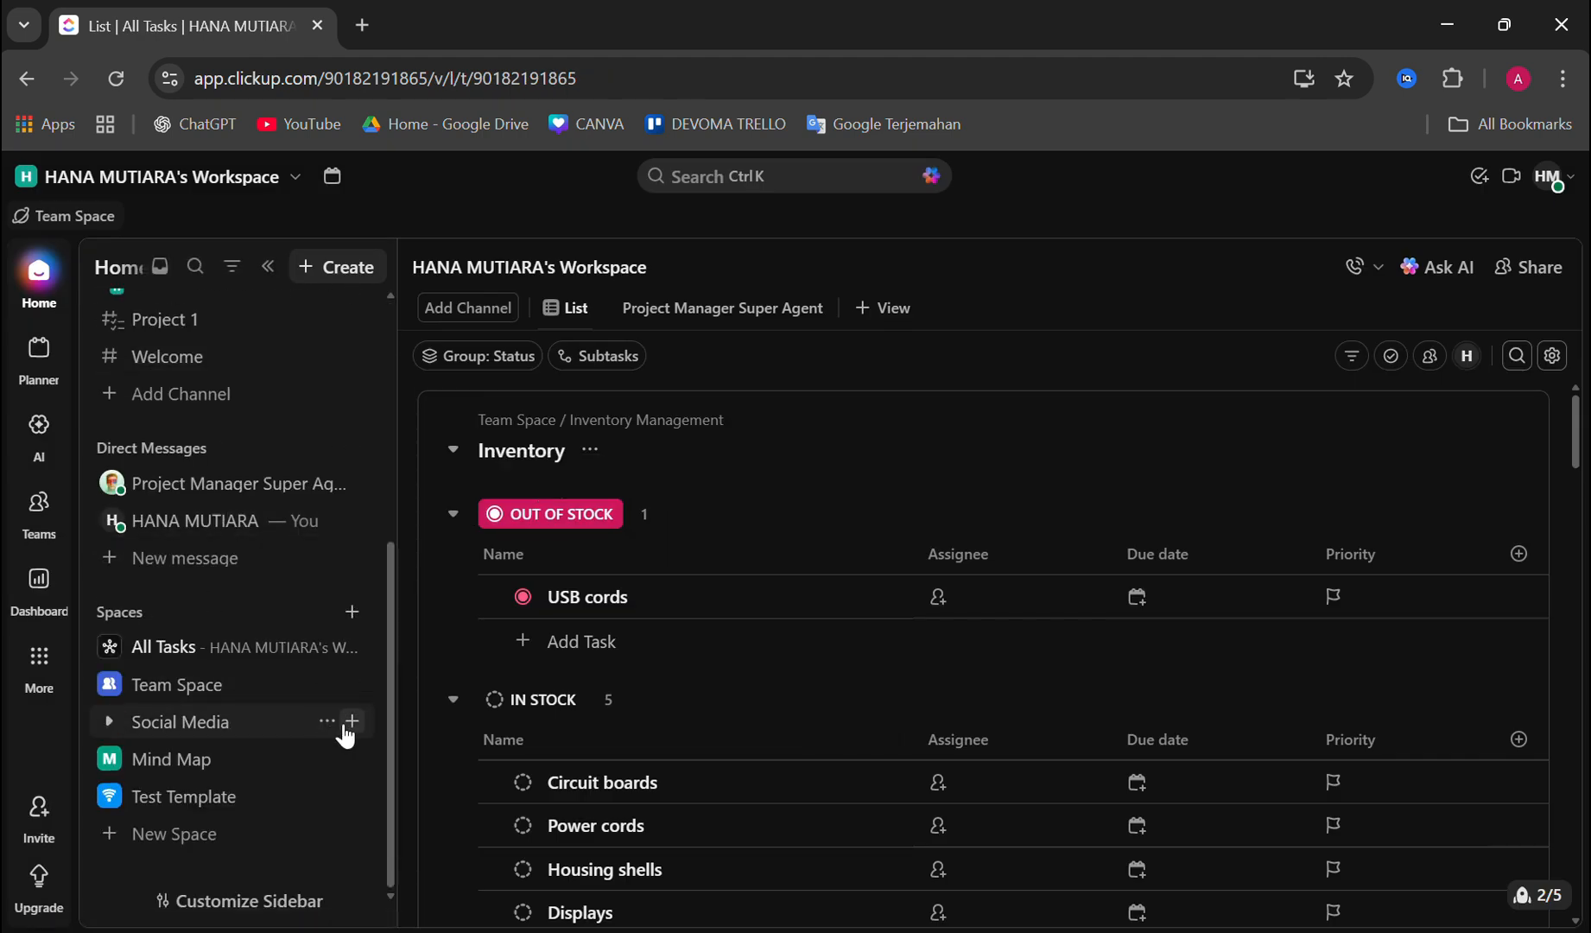
pyautogui.click(352, 723)
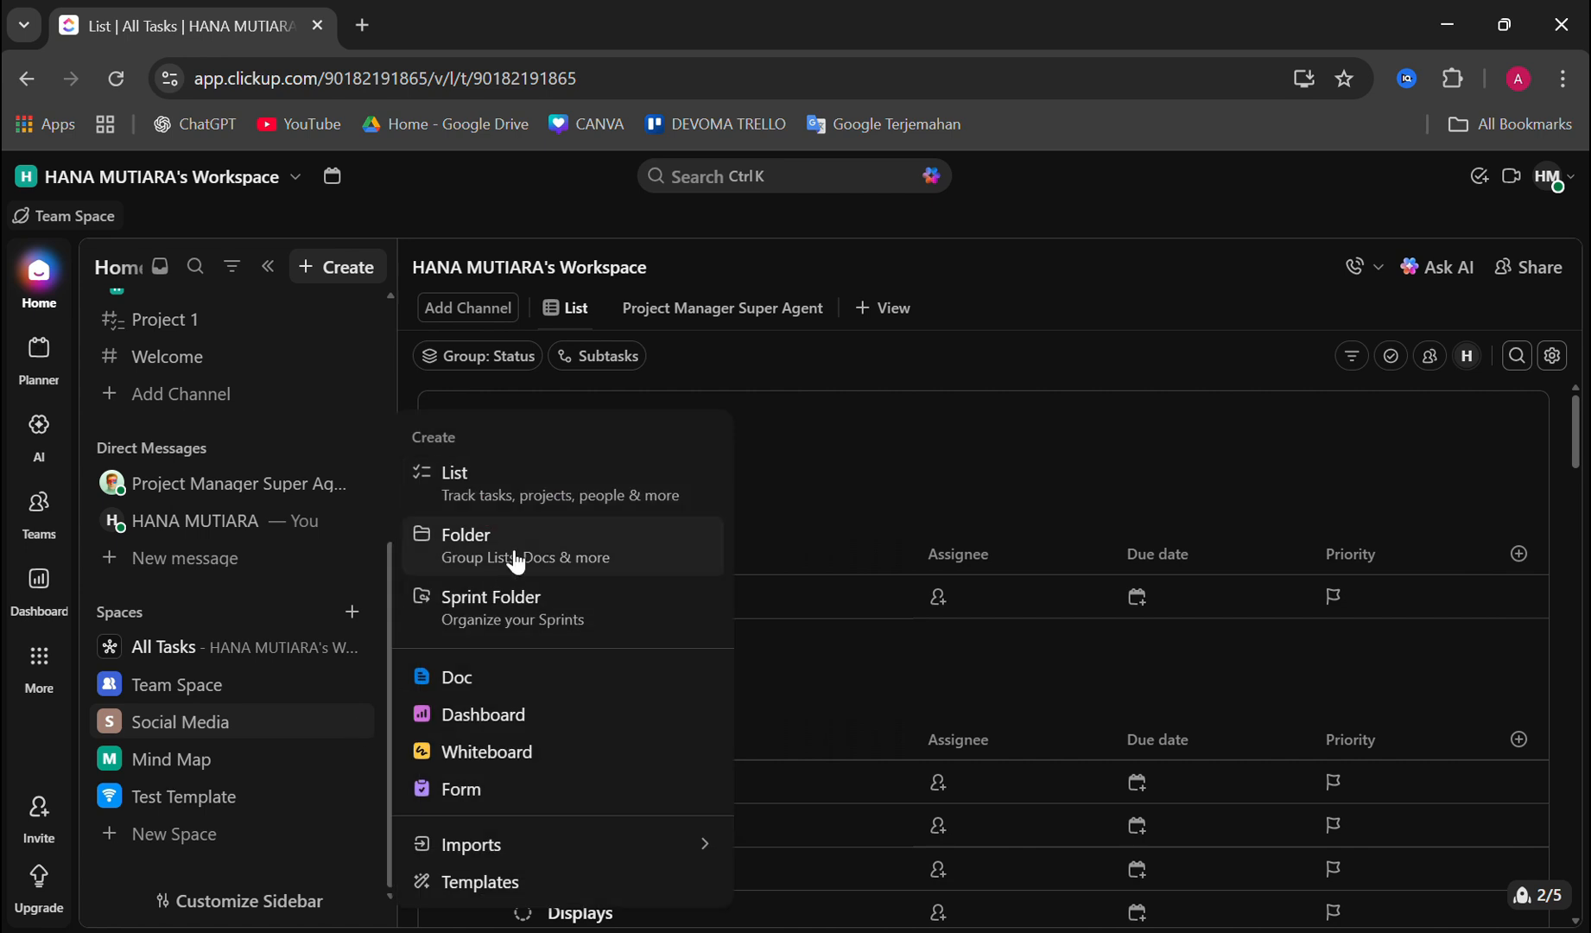
pyautogui.click(542, 611)
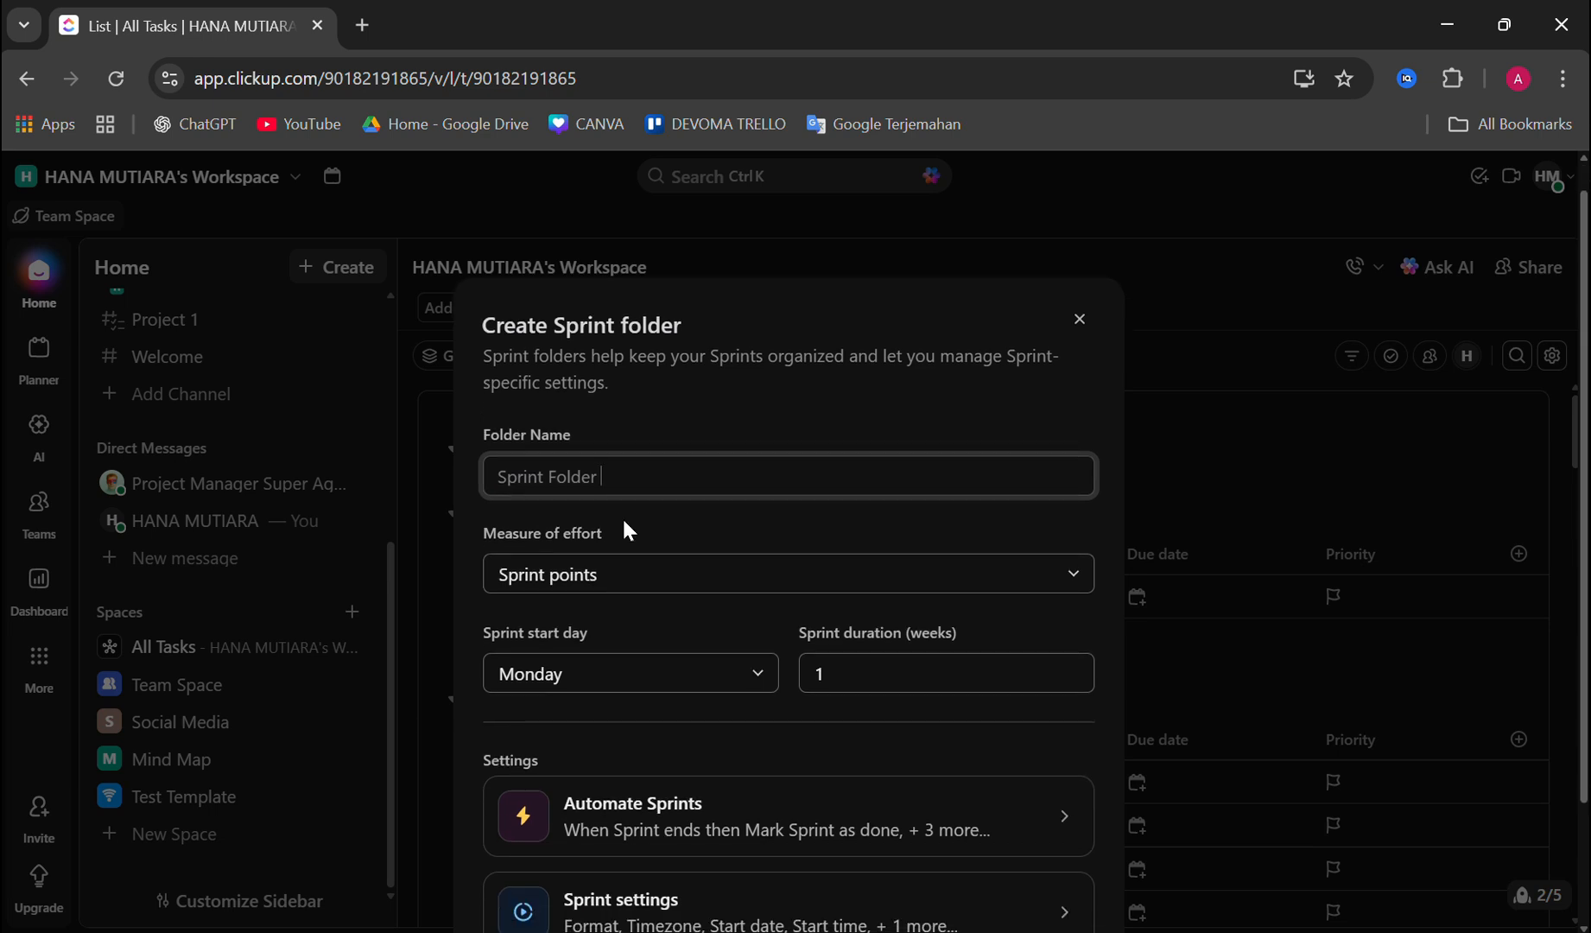
pyautogui.scroll(-3, 661, 545)
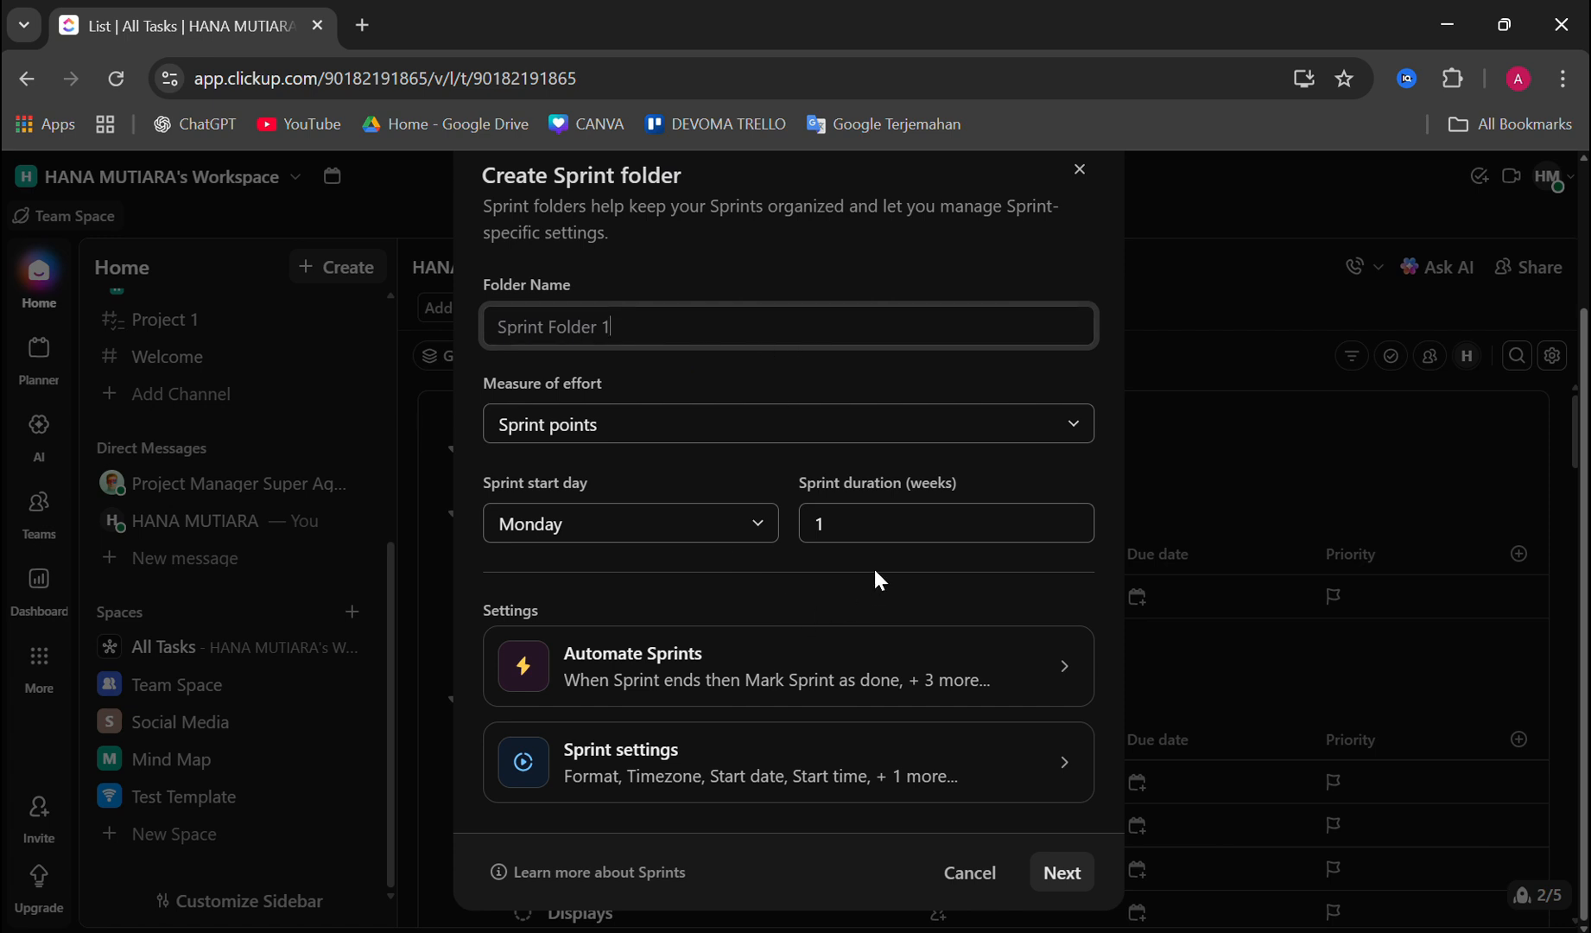
pyautogui.scroll(3, 837, 554)
pyautogui.scroll(-3, 788, 549)
# Step: Check the sprint automations, create the Sprint Folder with them as they are, and open its first sprint in the Social Media Space
pyautogui.click(703, 665)
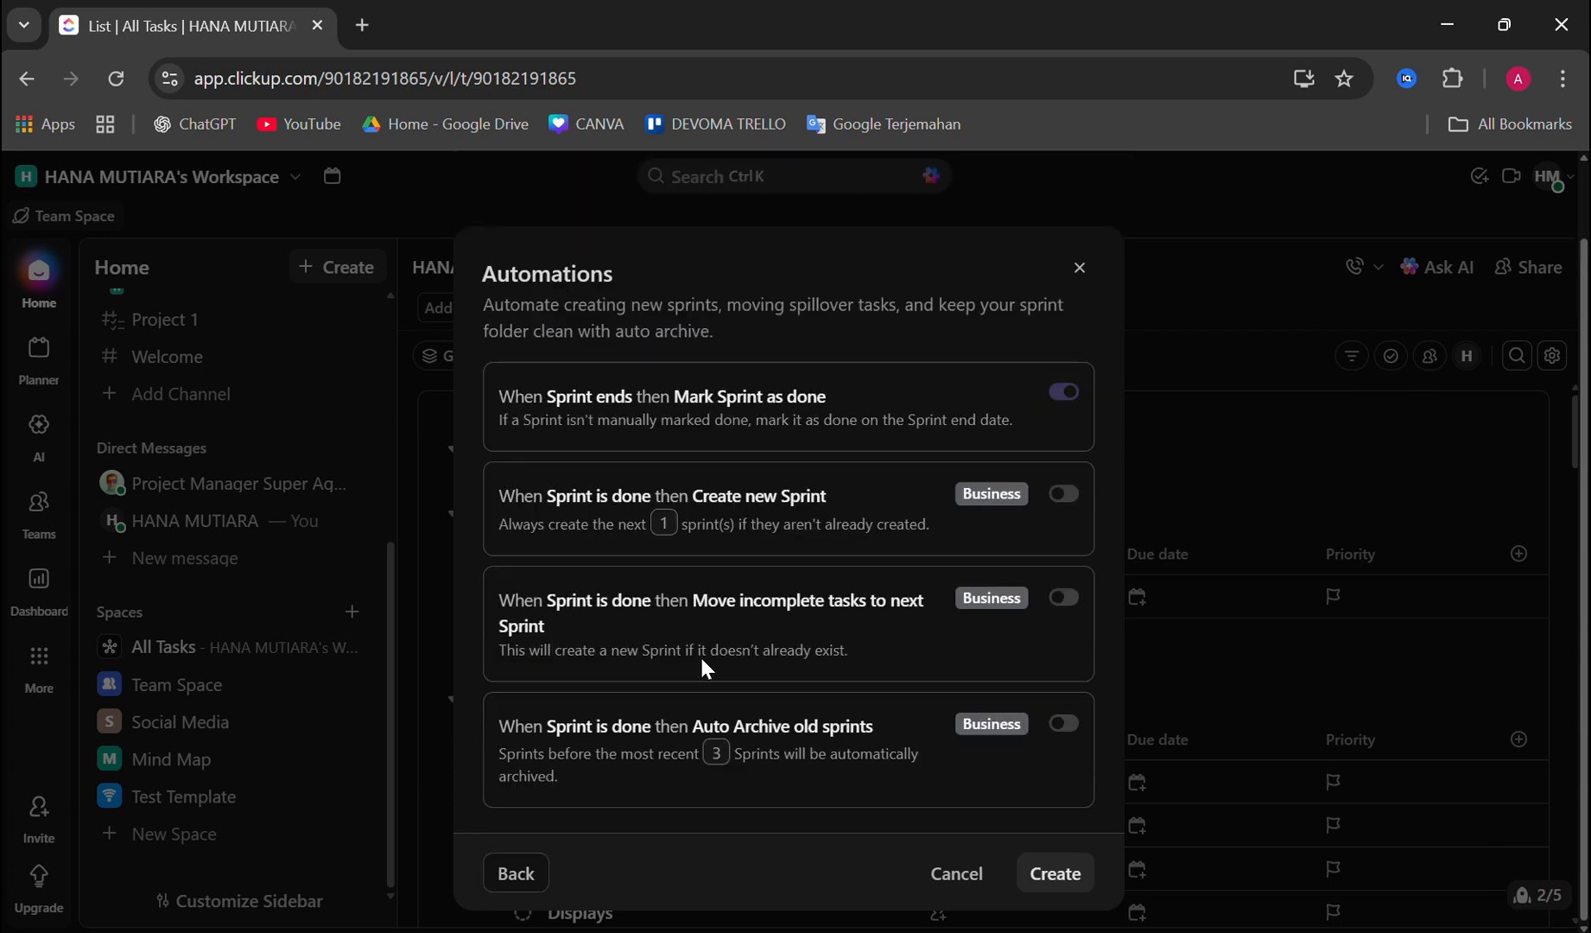
pyautogui.click(1057, 890)
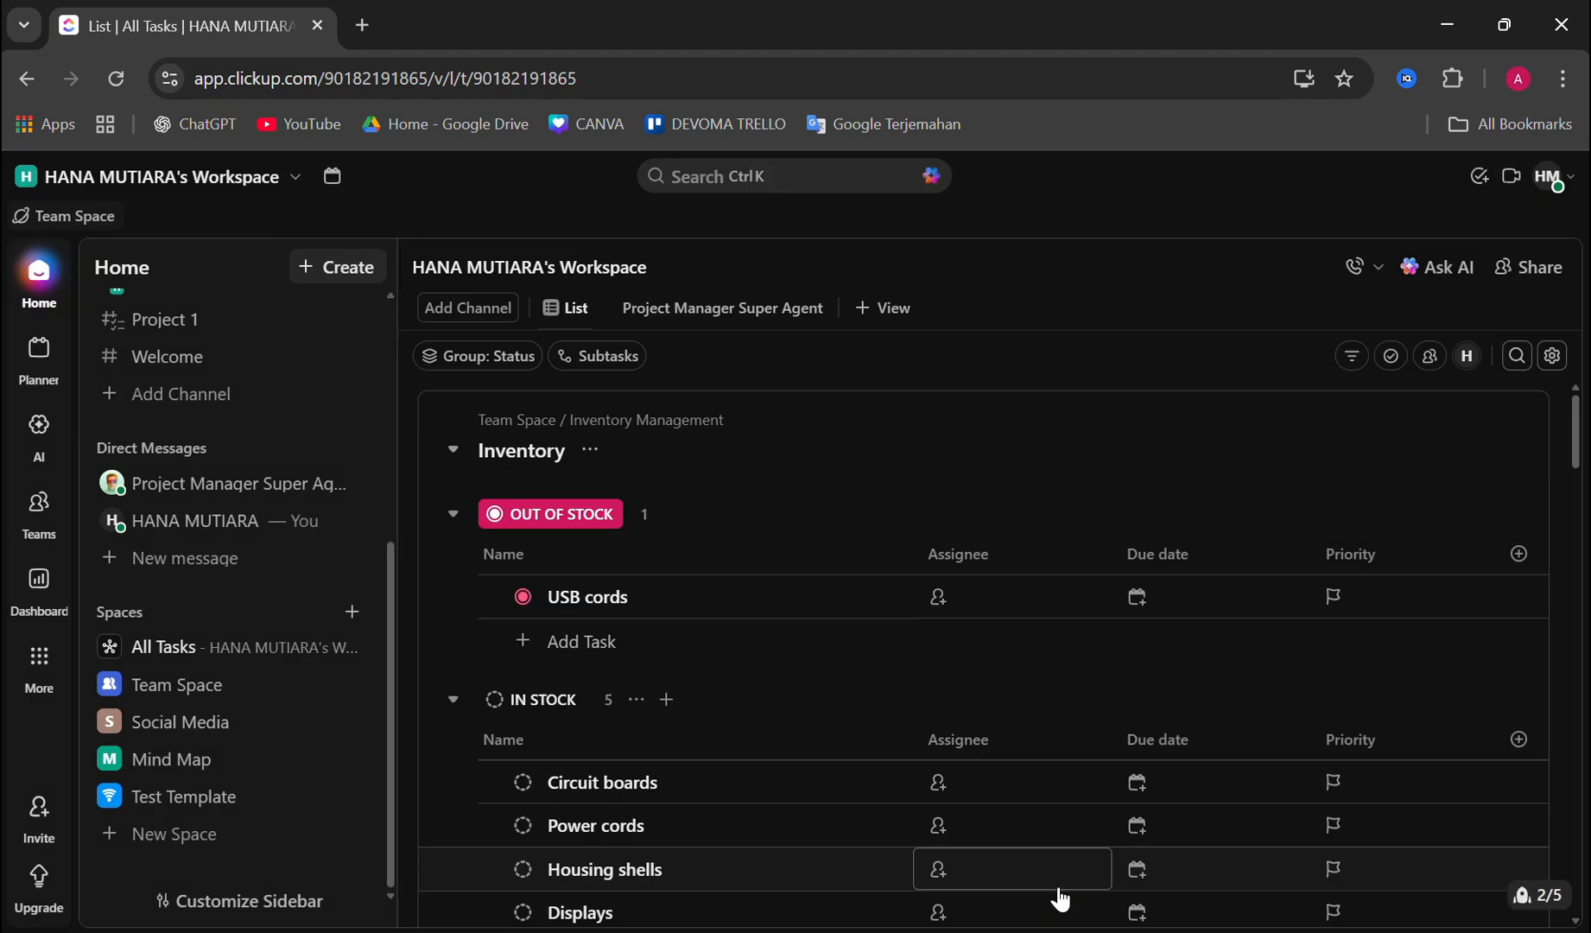
pyautogui.click(259, 602)
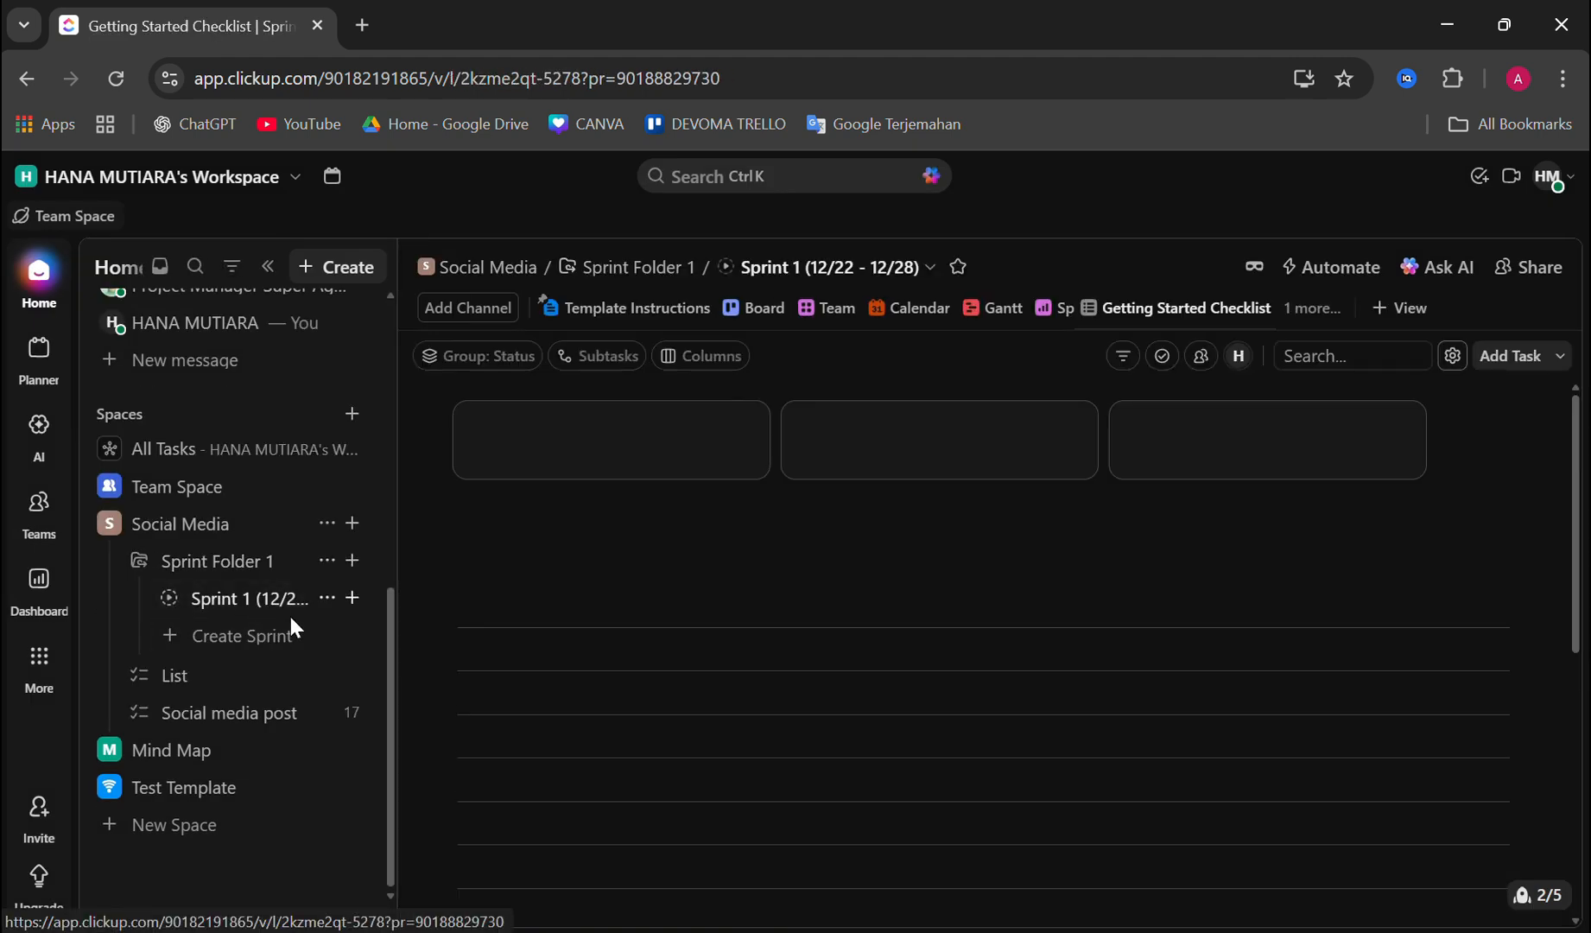